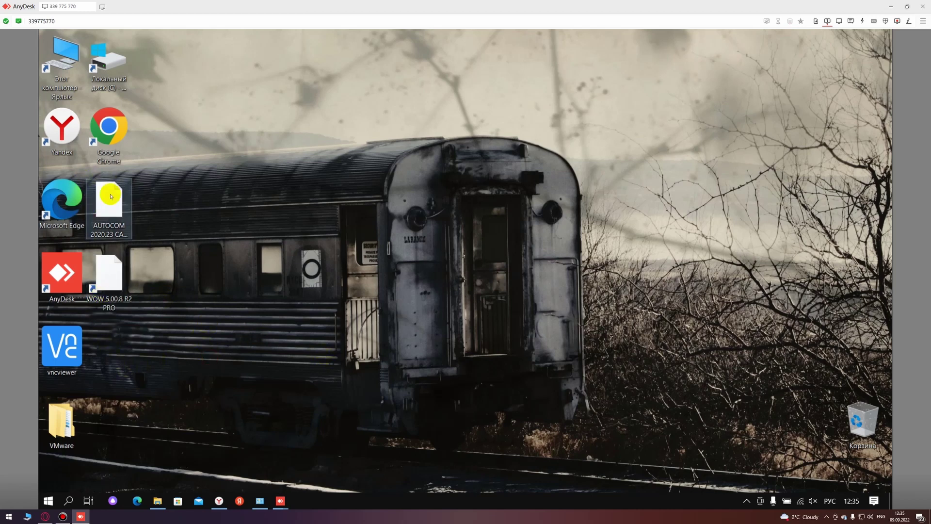
Step: Select the AUTOCOM archive and other desktop icons, then clear the desktop selection
{"action": "left_click", "coordinate": [109, 210]}
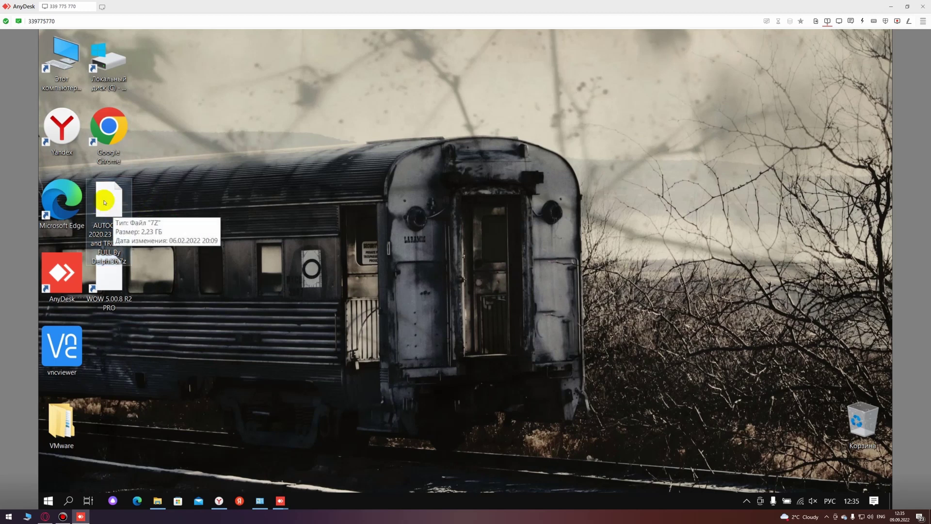
{"action": "left_click", "coordinate": [224, 270]}
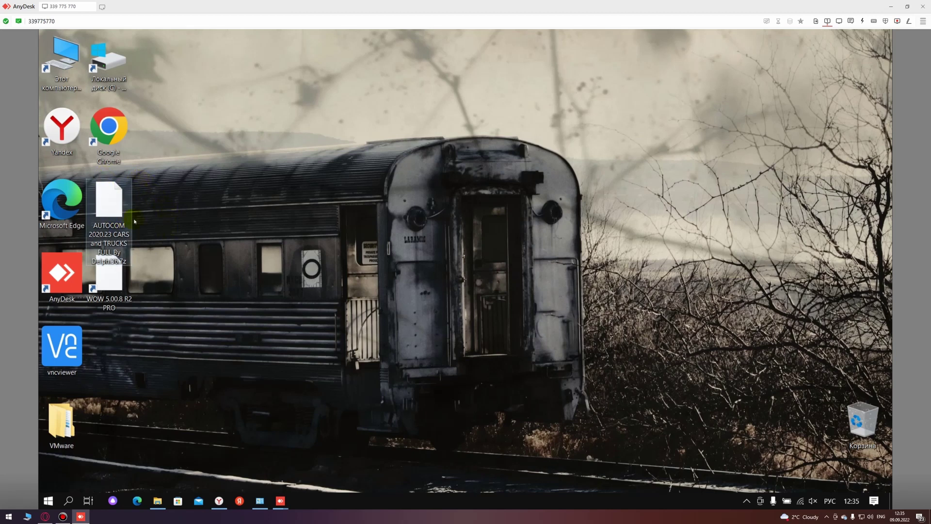
{"action": "left_click", "coordinate": [178, 228]}
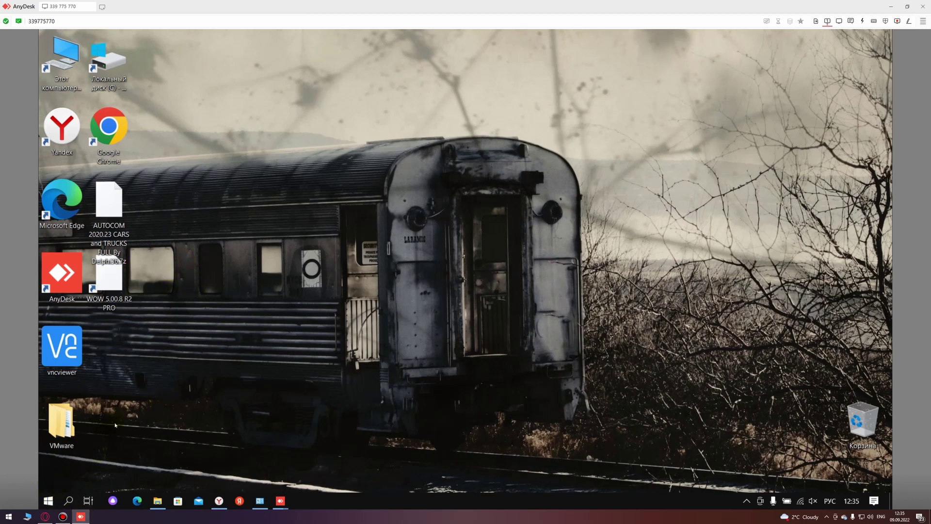
{"action": "left_click", "coordinate": [179, 298]}
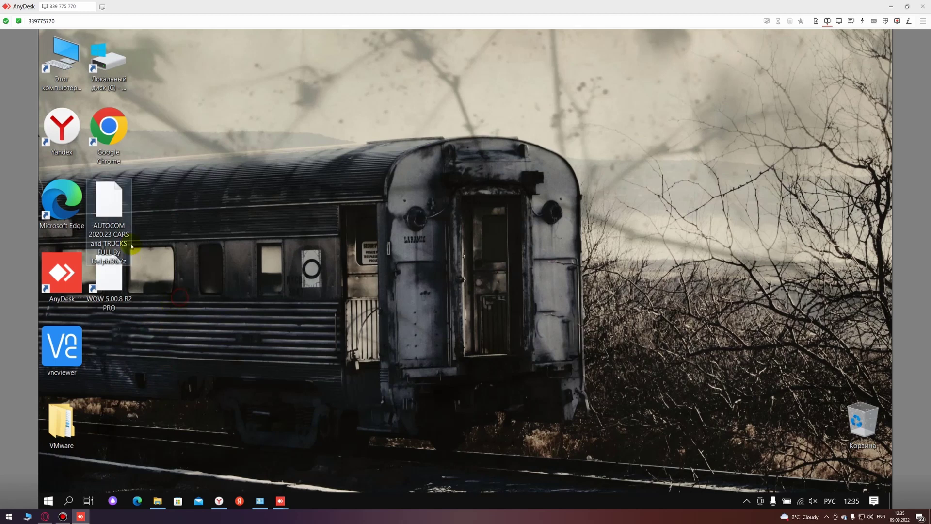
{"action": "mouse_move", "coordinate": [100, 188]}
{"action": "left_mouse_down"}
{"action": "mouse_move", "coordinate": [191, 214]}
{"action": "mouse_move", "coordinate": [104, 193]}
{"action": "left_mouse_up"}
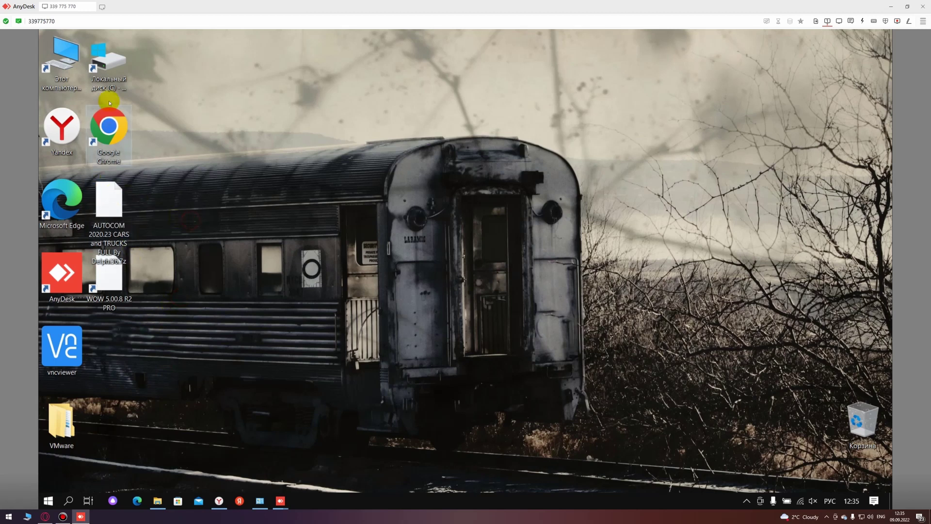
{"action": "left_click", "coordinate": [78, 68]}
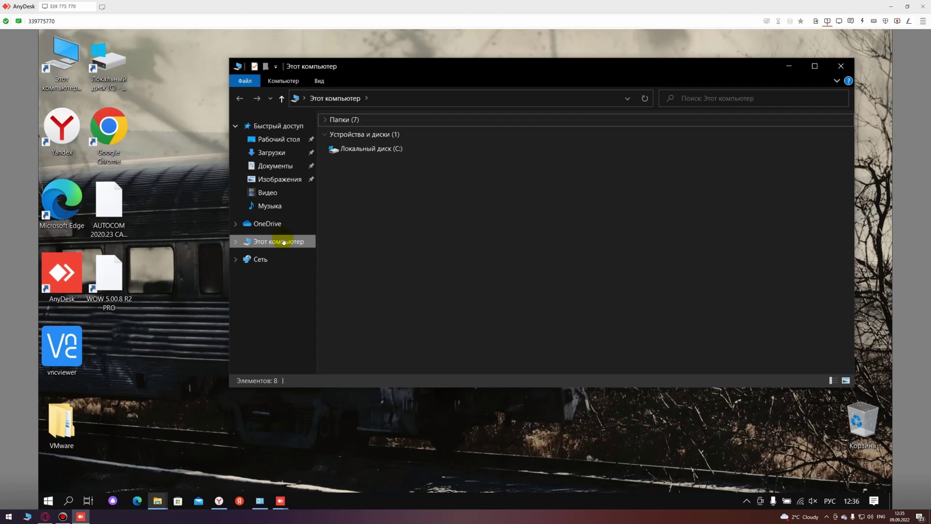
Step: Check the computer's system properties via This PC, then close those windows
{"action": "right_click", "coordinate": [283, 240]}
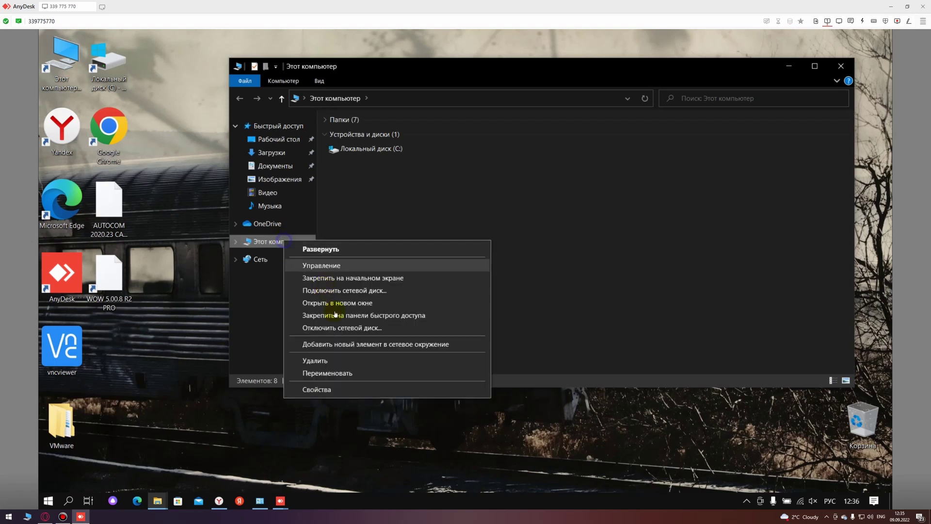
{"action": "left_click", "coordinate": [332, 389]}
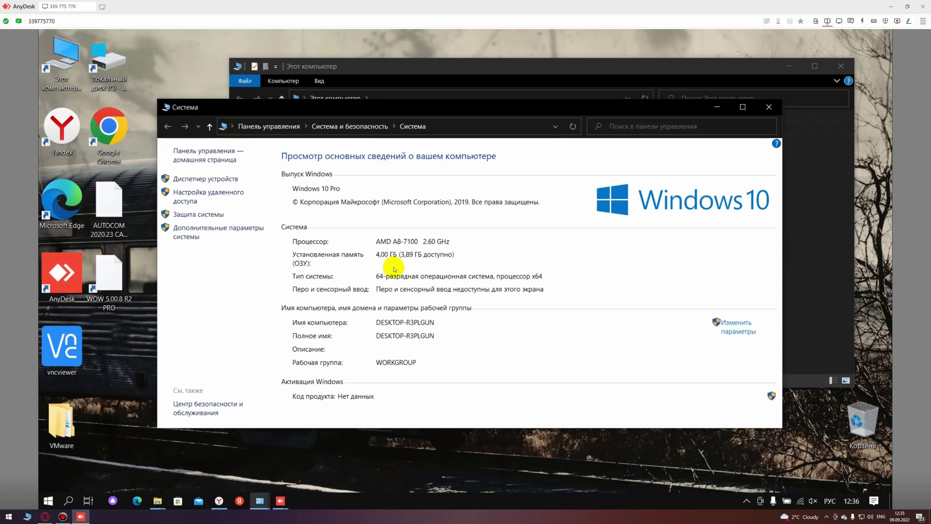
{"action": "left_click", "coordinate": [769, 107]}
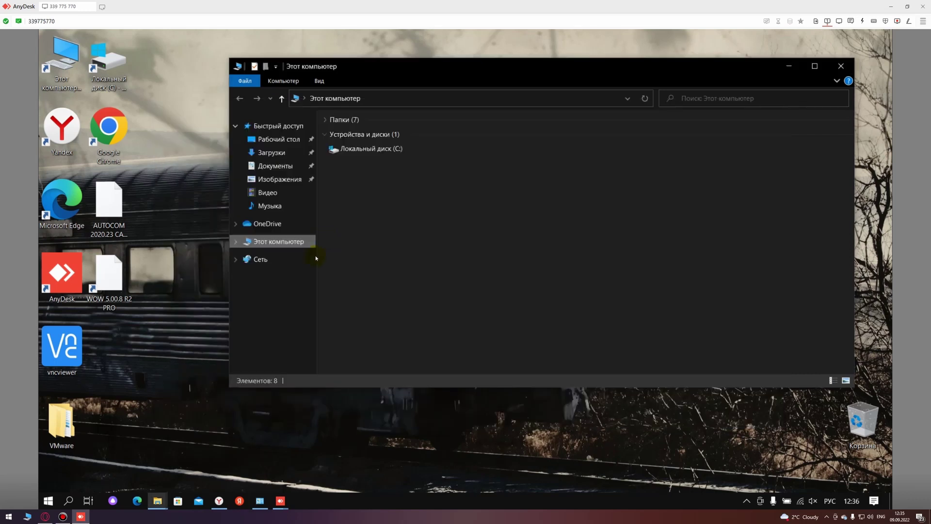
{"action": "left_click", "coordinate": [840, 66]}
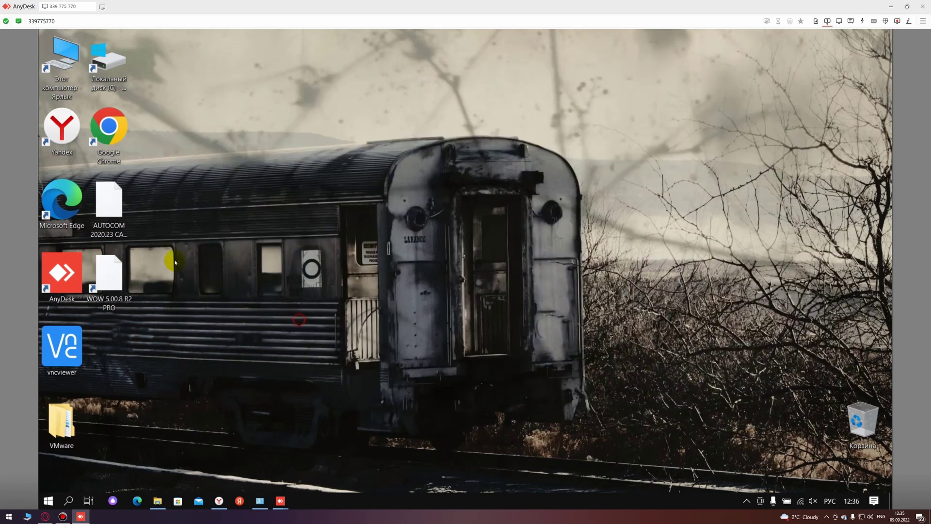
Step: Open the AUTOCOM archive in 7-Zip for browsing and submit the archive password
{"action": "right_click", "coordinate": [106, 207]}
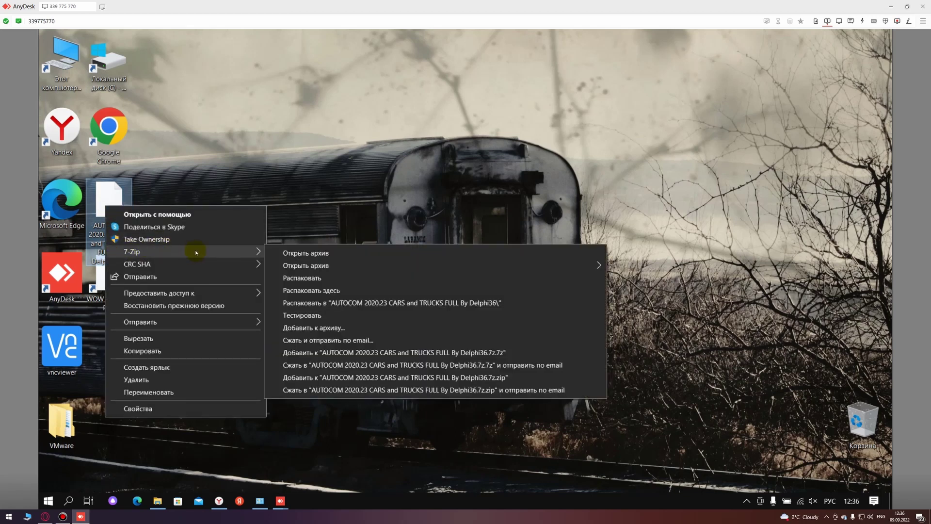
{"action": "mouse_move", "coordinate": [202, 252]}
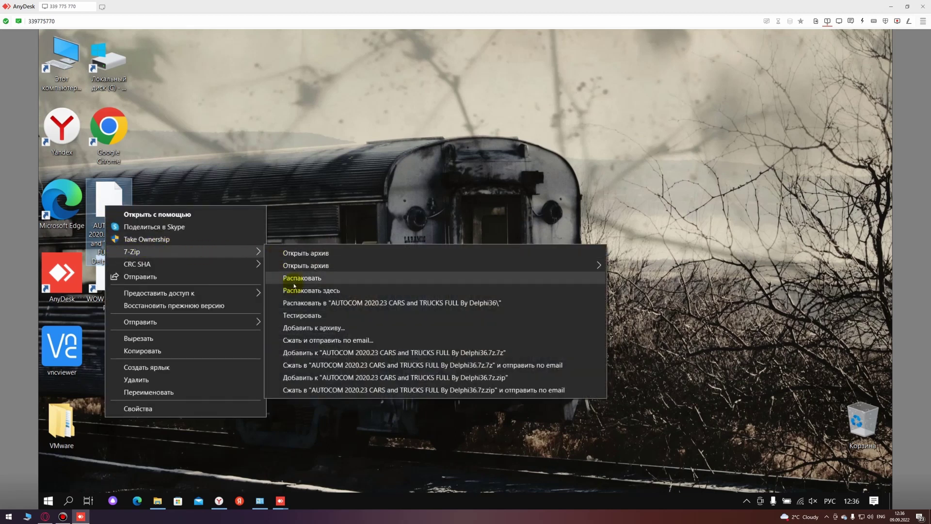
{"action": "left_click", "coordinate": [296, 279]}
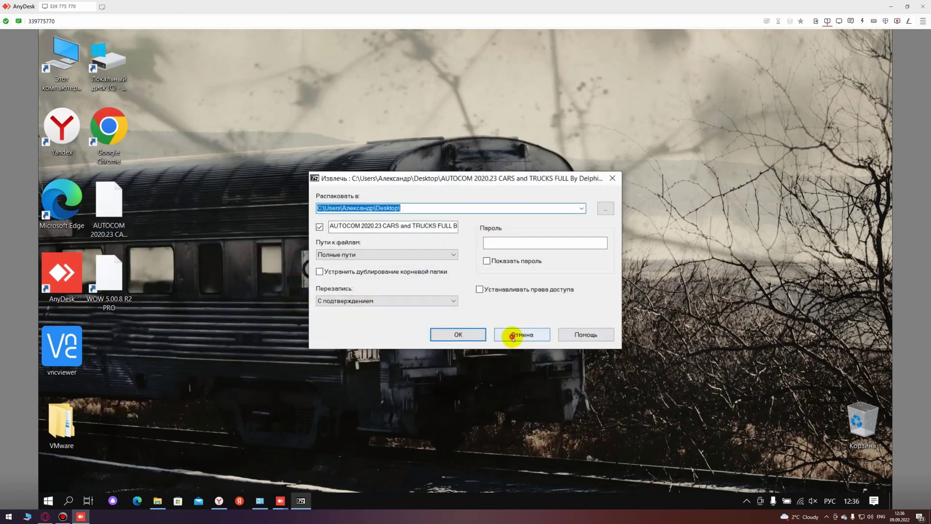
{"action": "left_click", "coordinate": [512, 335]}
{"action": "right_click", "coordinate": [103, 208]}
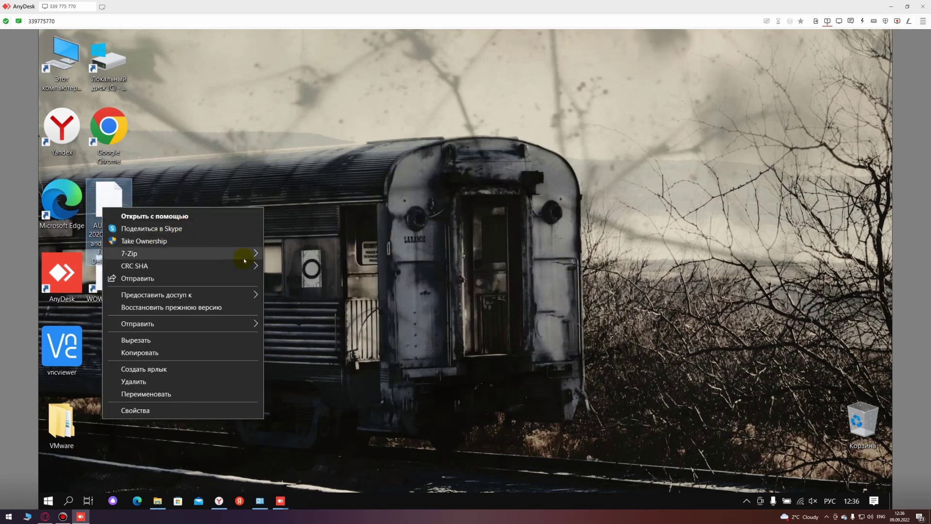
{"action": "mouse_move", "coordinate": [265, 259]}
{"action": "left_click", "coordinate": [310, 304]}
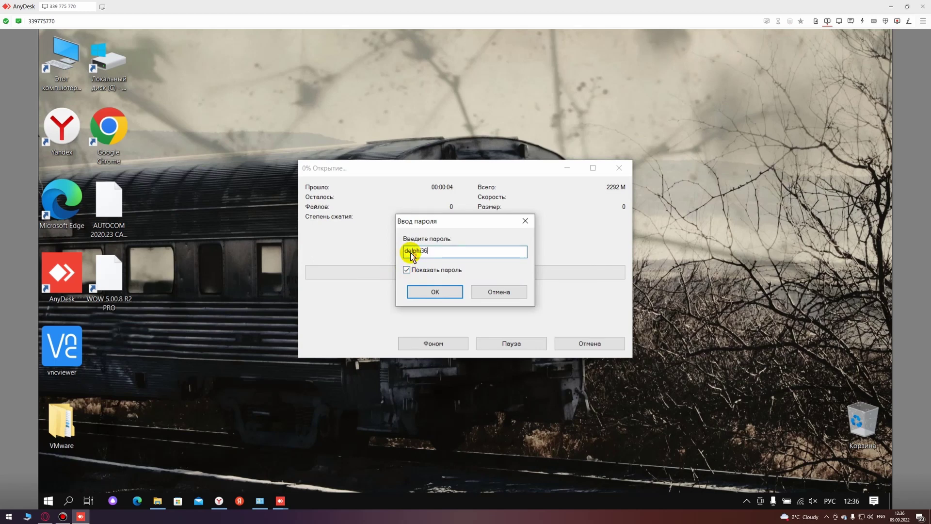
{"action": "key", "text": "Return"}
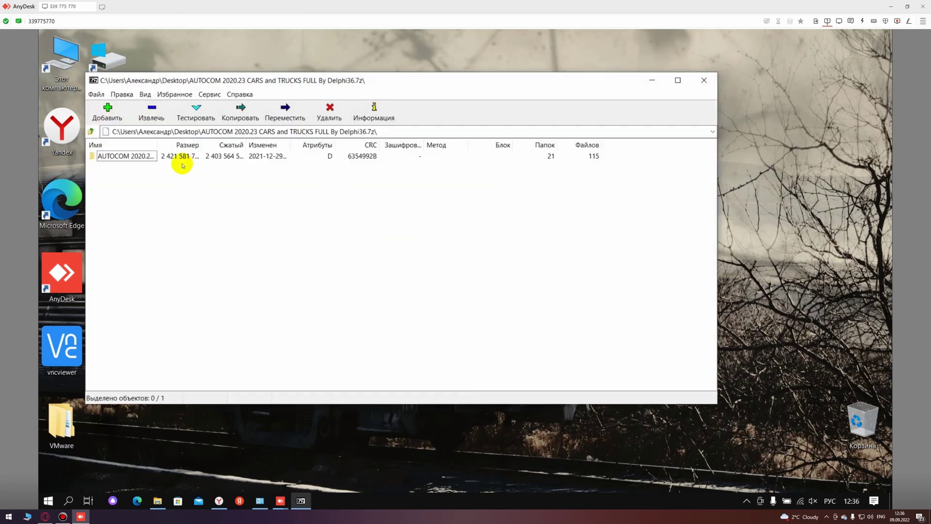
Step: Open the archive's AUTOCOM folder and drag Подготовка Win10 FiX out onto the desktop
{"action": "left_click", "coordinate": [136, 162]}
{"action": "double_click", "coordinate": [136, 162]}
{"action": "left_click_drag", "start_coordinate": [240, 81], "coordinate": [458, 109]}
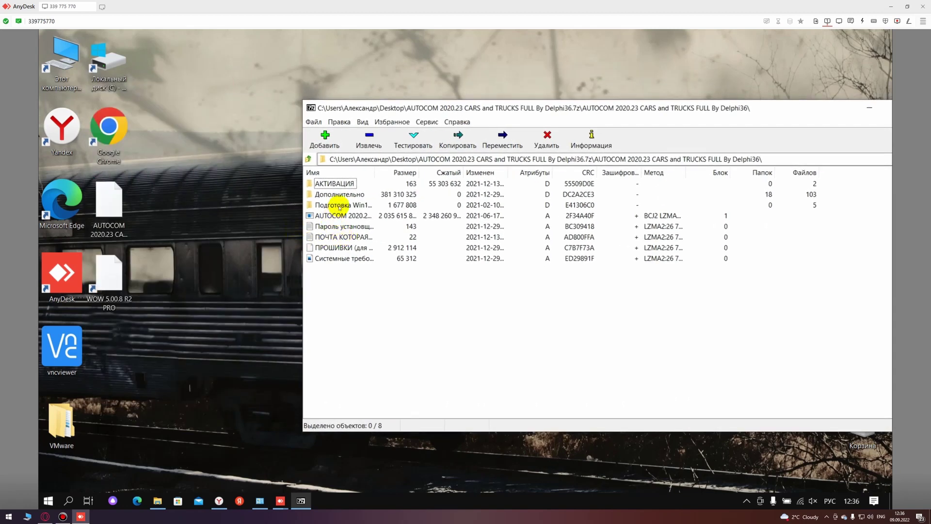
{"action": "left_click_drag", "start_coordinate": [339, 204], "coordinate": [258, 270]}
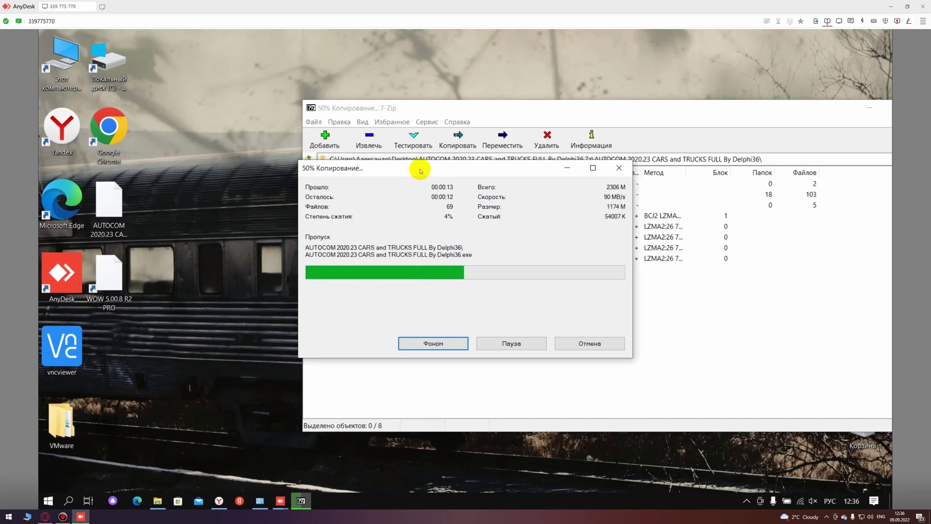
{"action": "left_click_drag", "start_coordinate": [424, 167], "coordinate": [390, 277]}
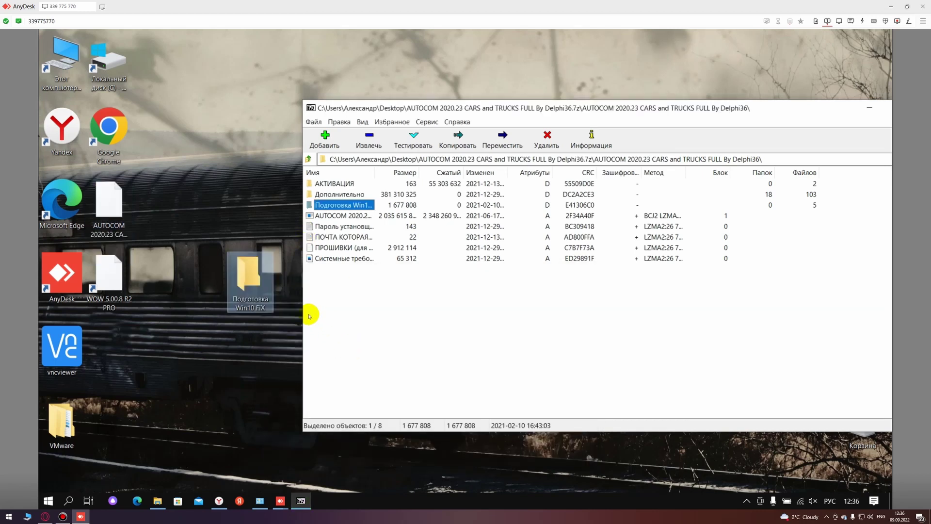
Step: Move the extracted Подготовка Win10 FiX folder next to the AUTOCOM archive icon
{"action": "left_click_drag", "start_coordinate": [251, 279], "coordinate": [158, 221]}
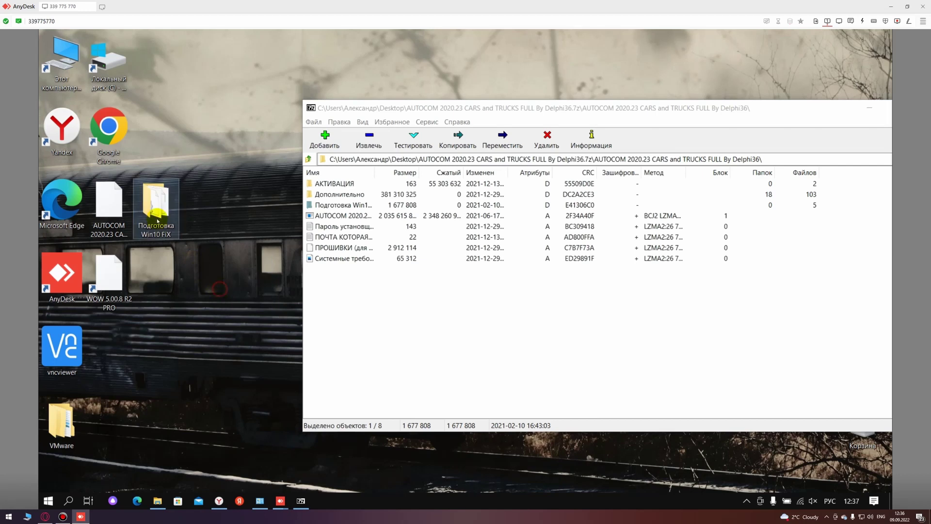
{"action": "left_click_drag", "start_coordinate": [512, 108], "coordinate": [480, 113]}
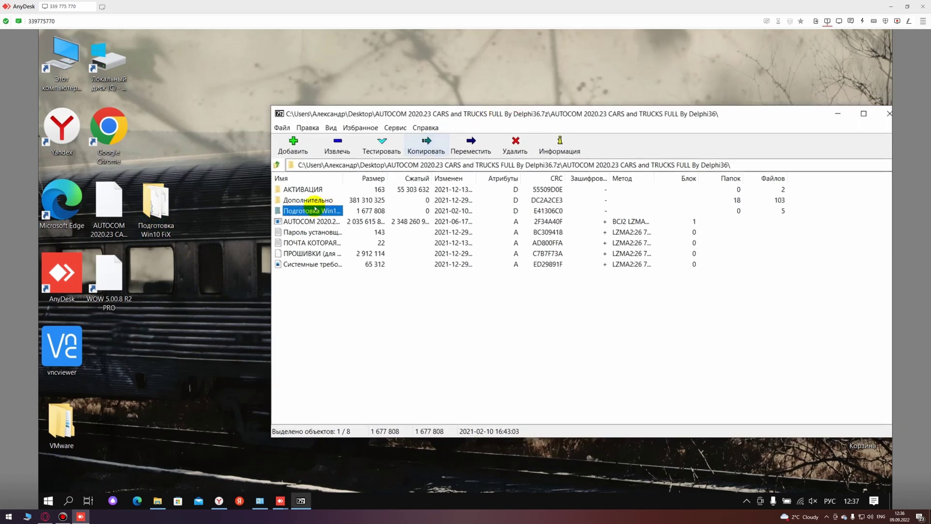
{"action": "right_click", "coordinate": [151, 204]}
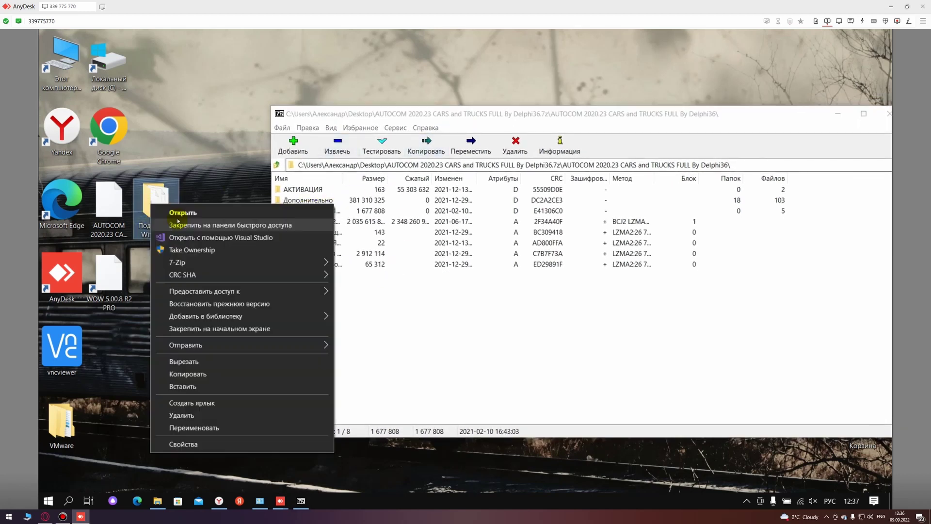
{"action": "mouse_move", "coordinate": [321, 263]}
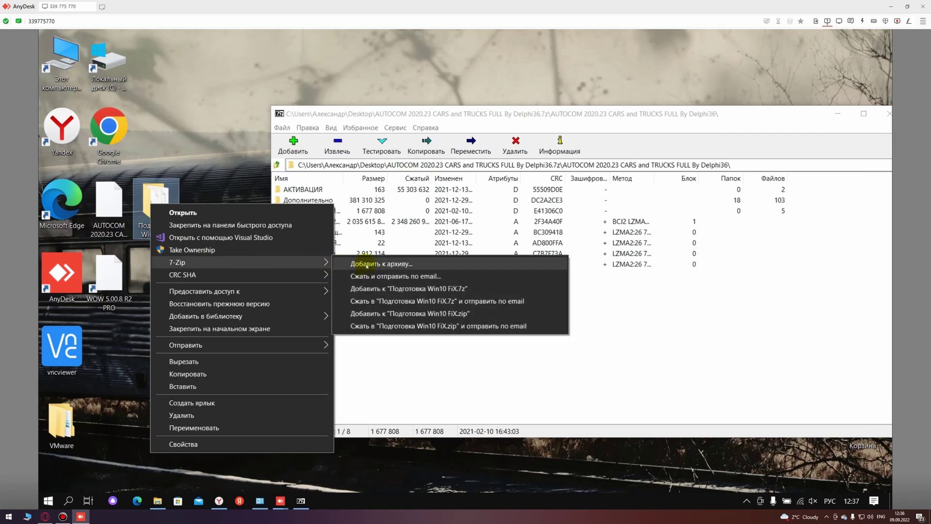
{"action": "key", "text": "Escape"}
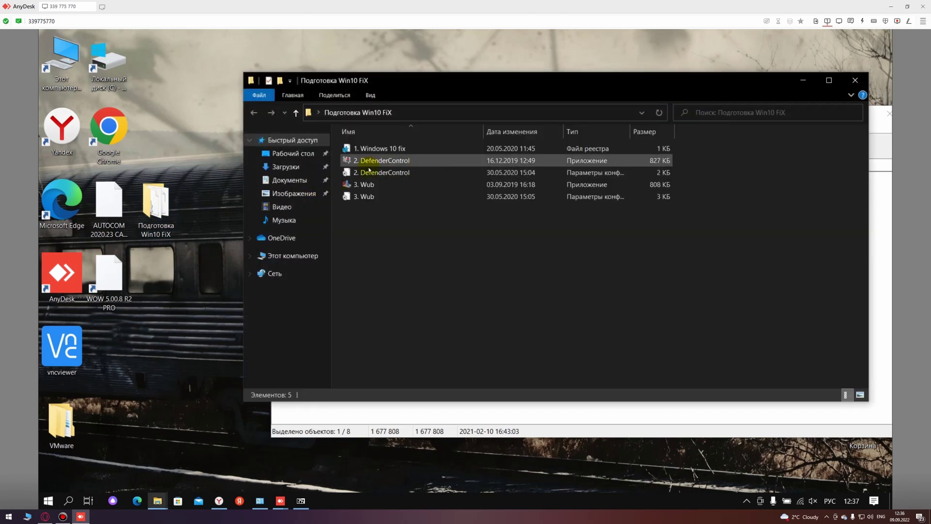
Step: Open Подготовка Win10 FiX in Explorer to show its five files
{"action": "left_click", "coordinate": [370, 160]}
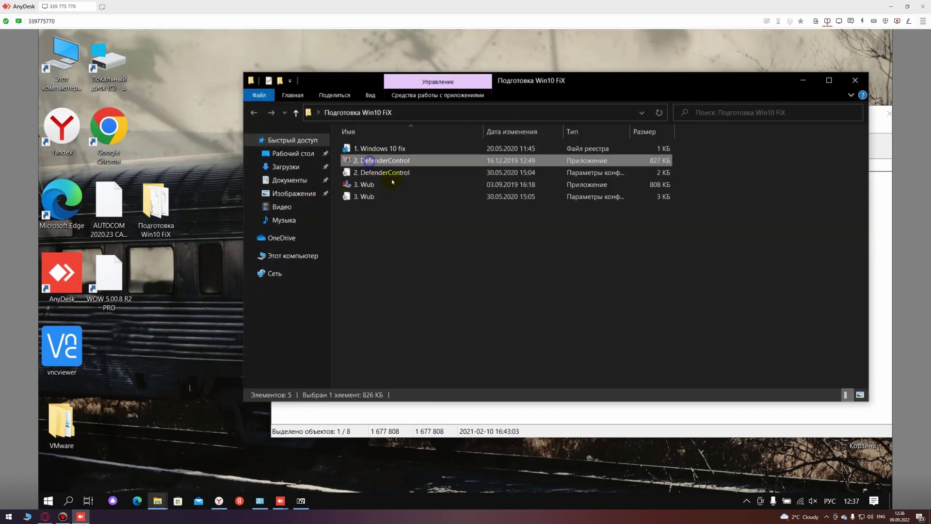
{"action": "key", "text": "shift+F10"}
{"action": "left_click", "coordinate": [396, 196]}
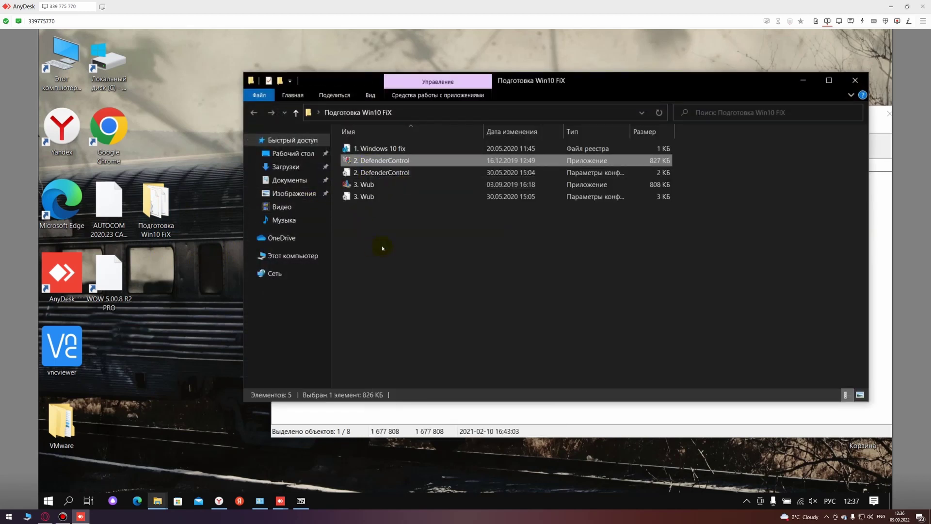
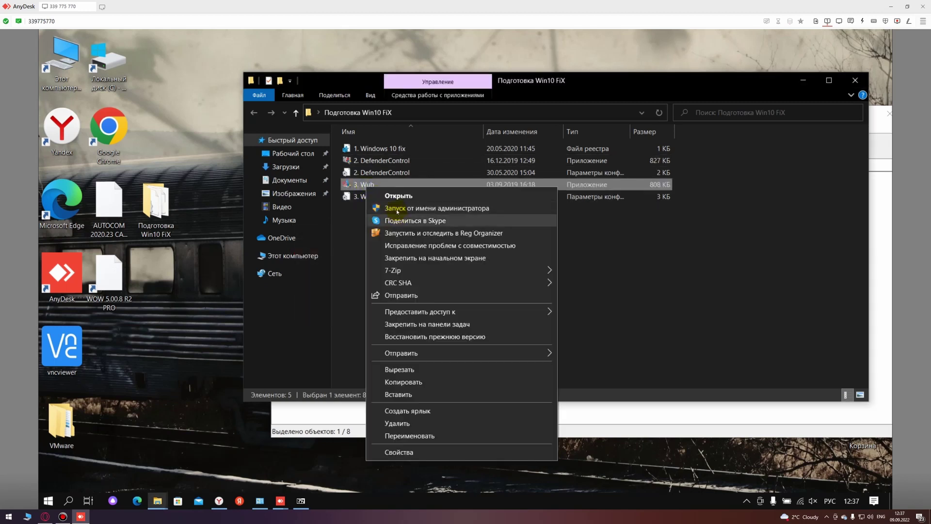
Step: Disable Windows updates in Windows Update Blocker run as administrator, keeping service settings protected
{"action": "left_click", "coordinate": [385, 208]}
{"action": "left_click", "coordinate": [414, 277]}
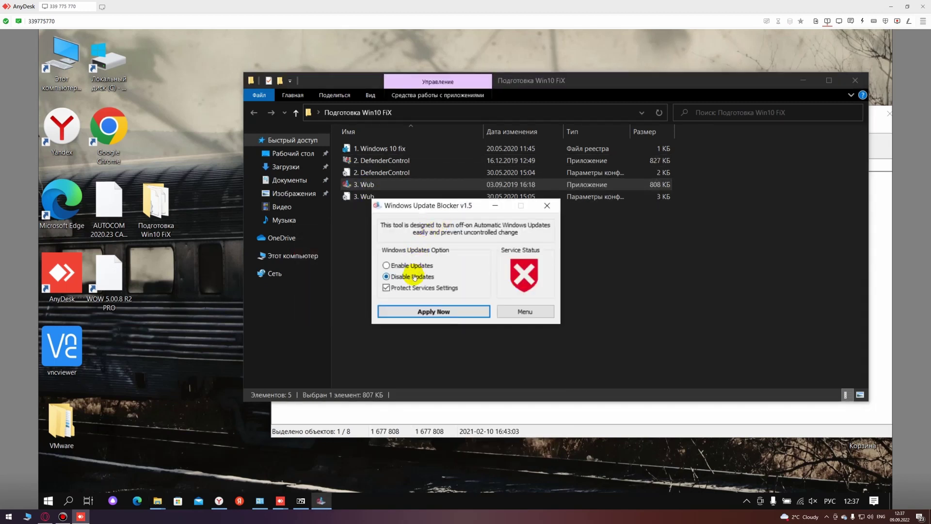
{"action": "left_click", "coordinate": [556, 208]}
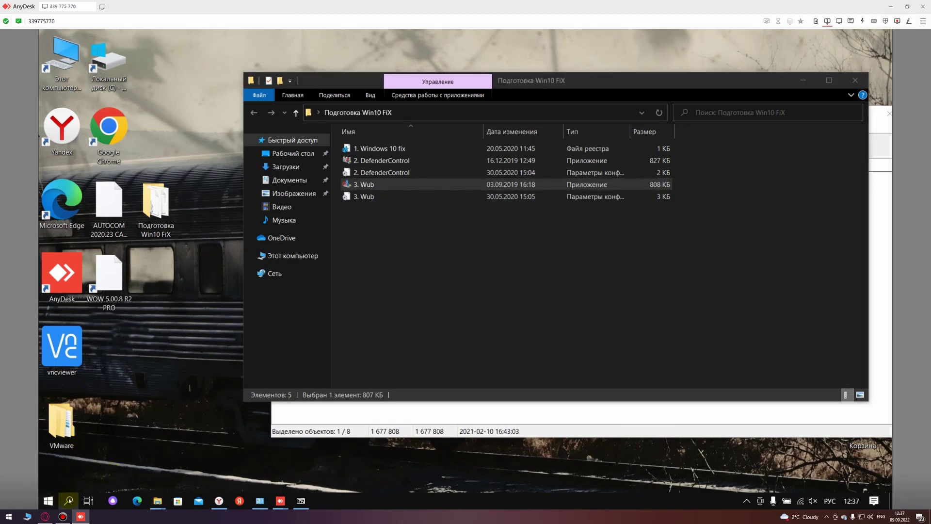
{"action": "left_click", "coordinate": [68, 501]}
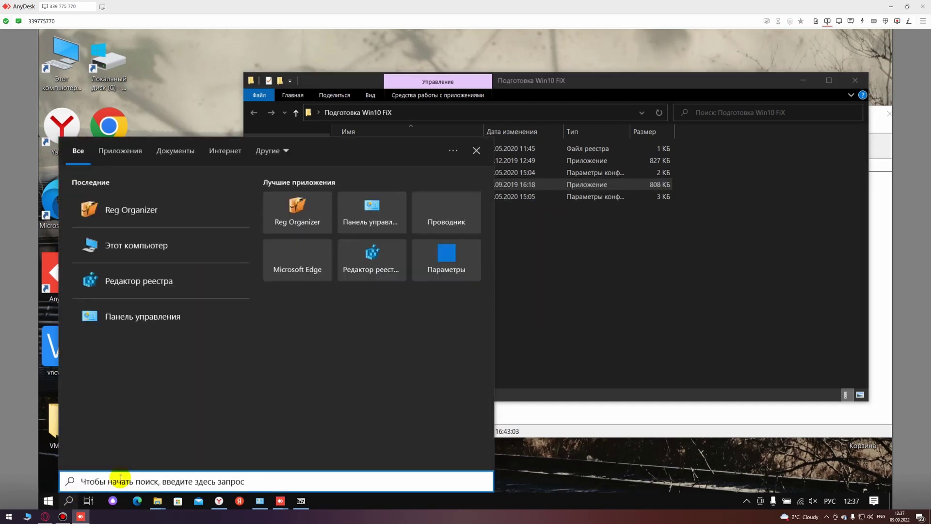
{"action": "type", "text": ",hfy"}
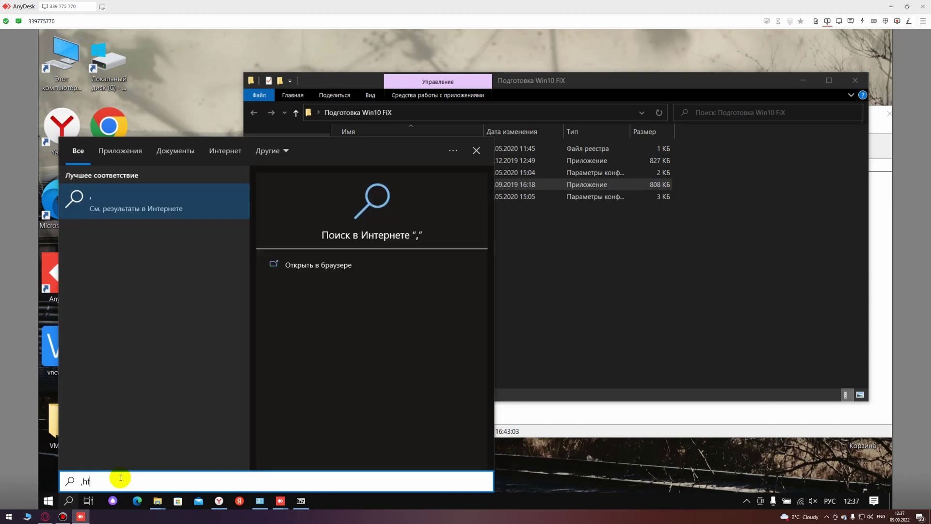
{"action": "key", "text": "BackSpace"}
{"action": "key", "text": "BackSpace"}
{"action": "key", "text": "BackSpace"}
{"action": "key", "text": "BackSpace"}
{"action": "key", "text": "alt+shift"}
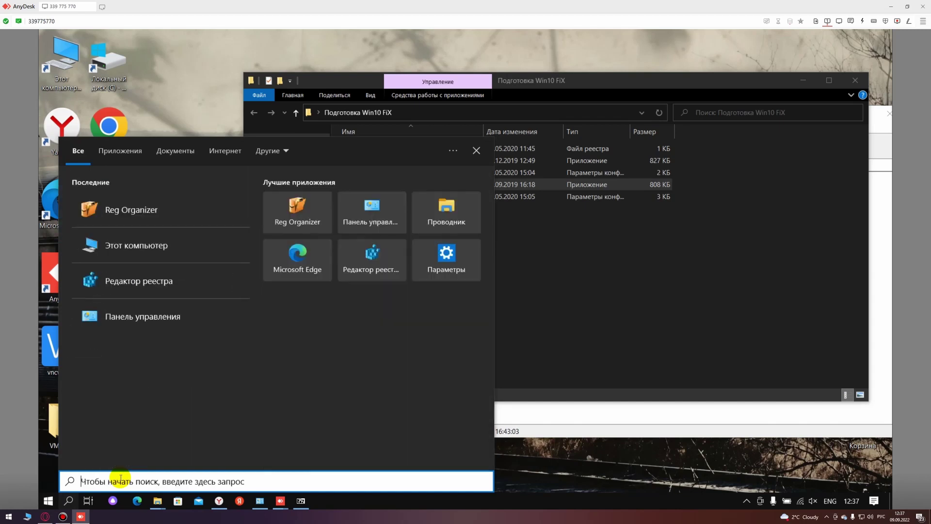
{"action": "type", "text": "бр"}
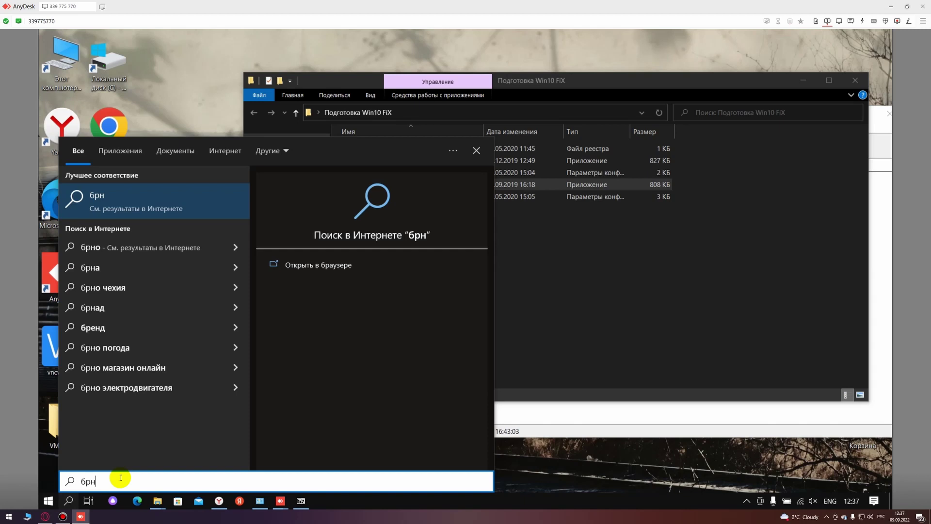
{"action": "type", "text": "андма"}
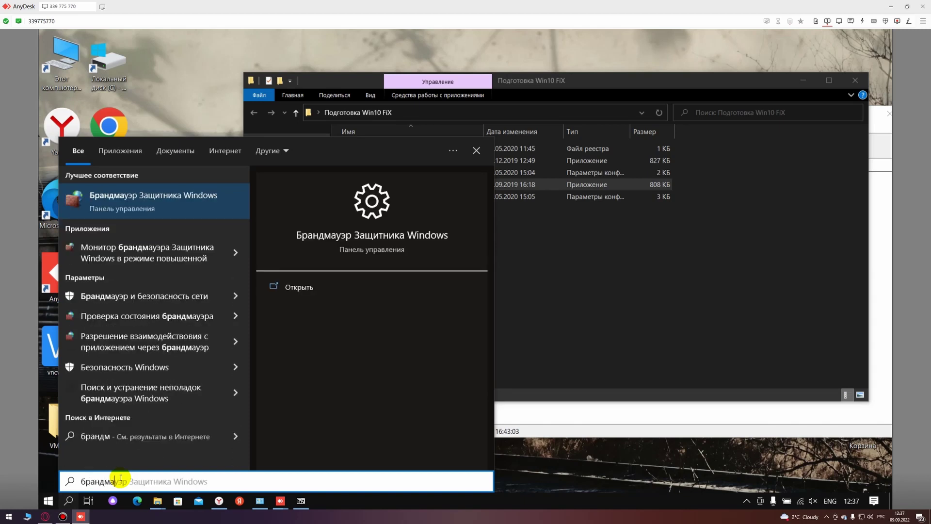
{"action": "key", "text": "Escape"}
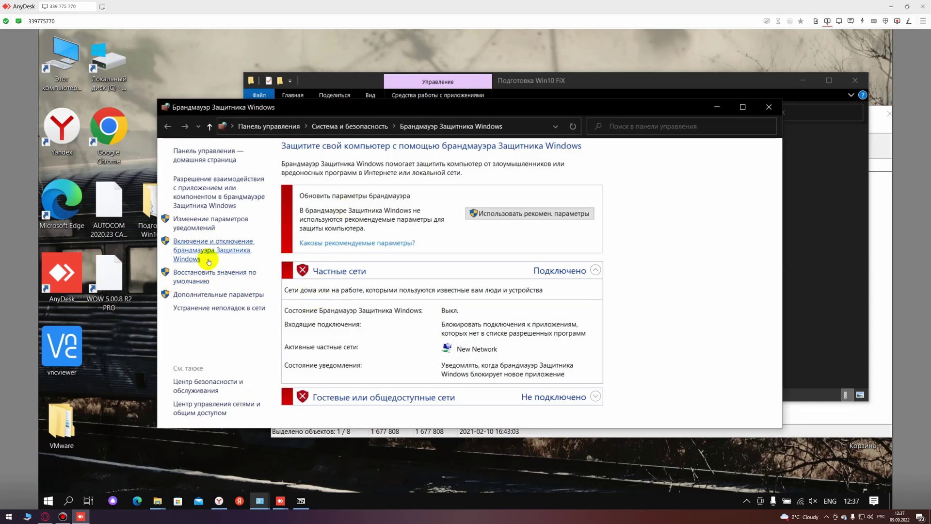
{"action": "left_click", "coordinate": [768, 108]}
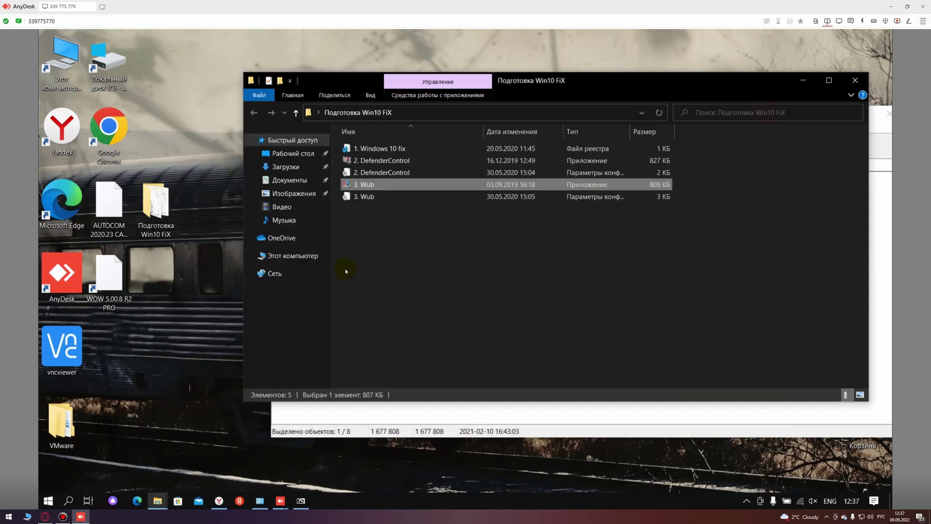
Step: Close the Подготовка Win10 FiX folder window and the archive browsing window
{"action": "left_click_drag", "start_coordinate": [609, 83], "coordinate": [492, 144]}
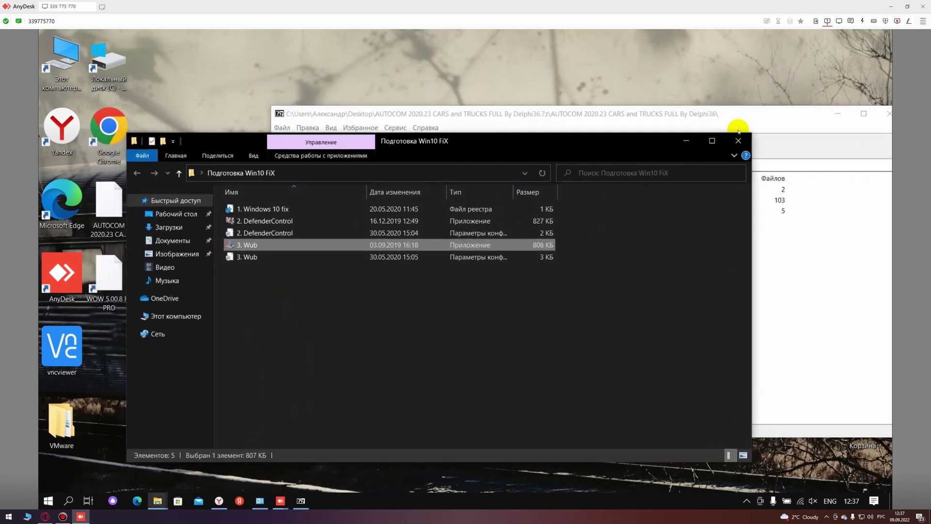
{"action": "left_click", "coordinate": [740, 145]}
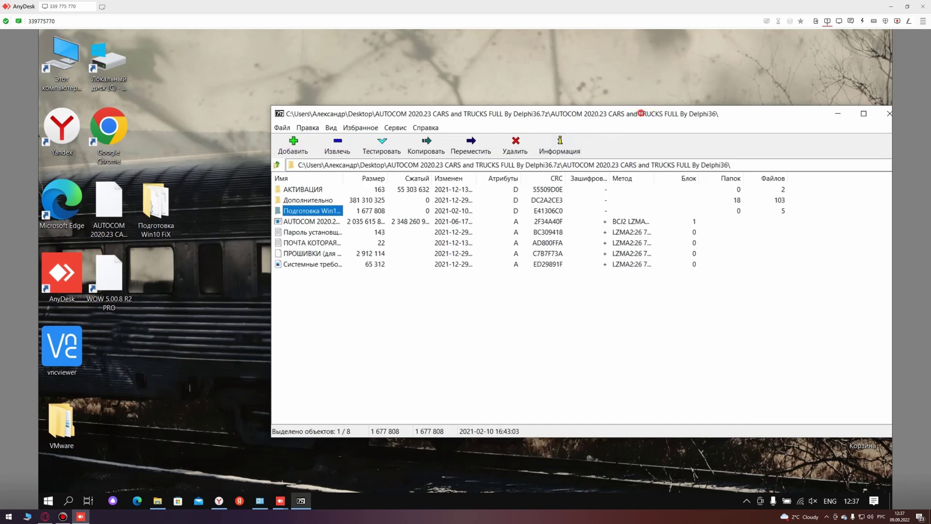
{"action": "left_click_drag", "start_coordinate": [644, 118], "coordinate": [530, 138]}
{"action": "left_click", "coordinate": [774, 133]}
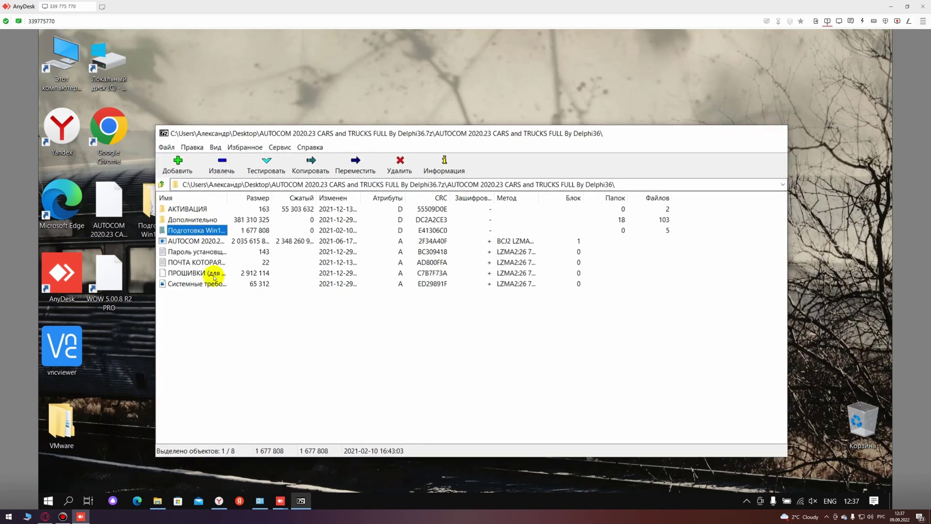
Step: Extract the AUTOCOM archive with 7-Zip into C:\, entering the archive password
{"action": "right_click", "coordinate": [109, 201]}
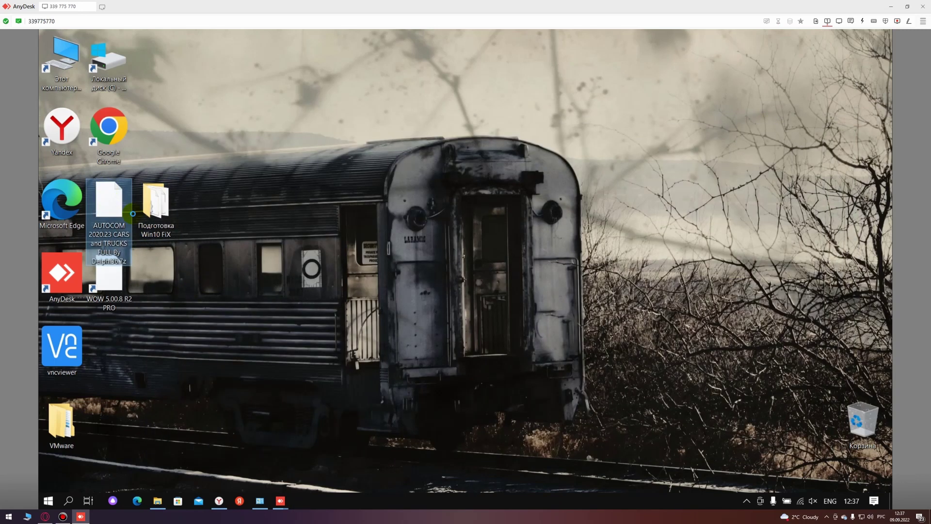
{"action": "mouse_move", "coordinate": [256, 252]}
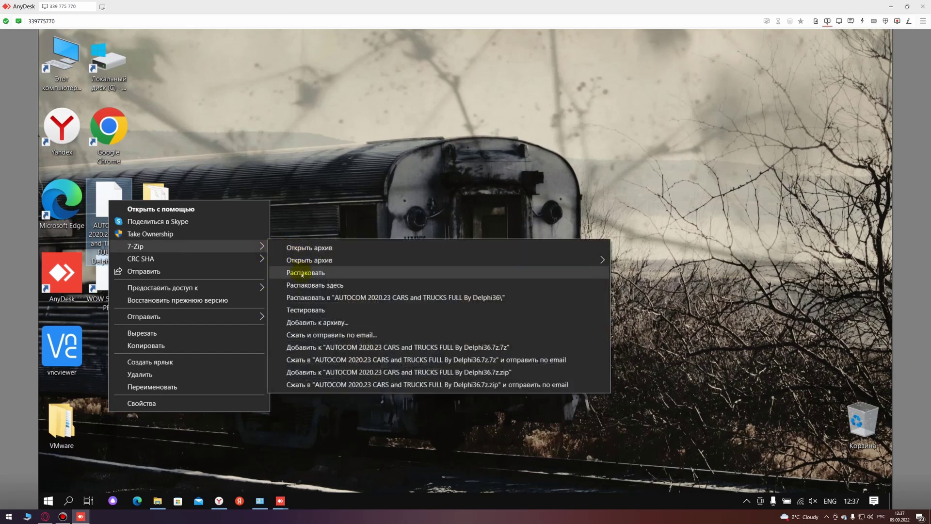
{"action": "left_click", "coordinate": [310, 270]}
{"action": "left_click_drag", "start_coordinate": [397, 207], "coordinate": [328, 209]}
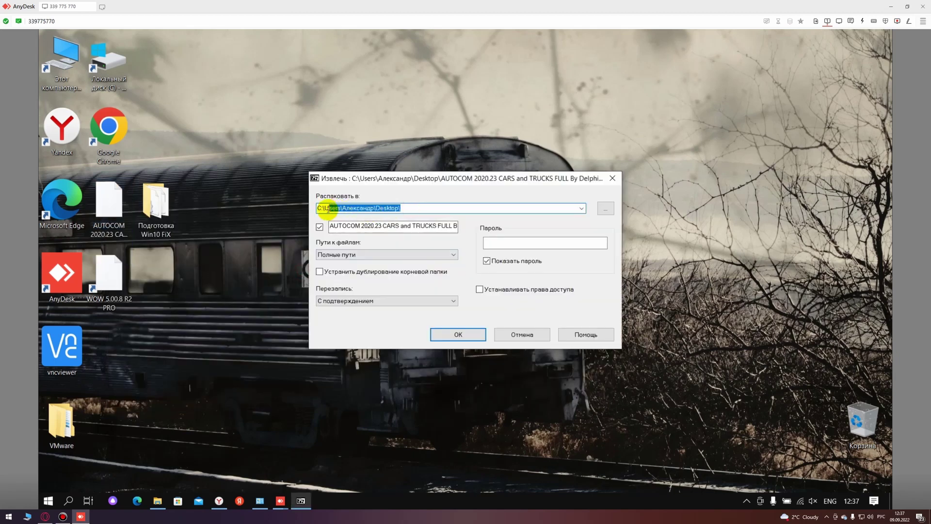
{"action": "left_click", "coordinate": [442, 332]}
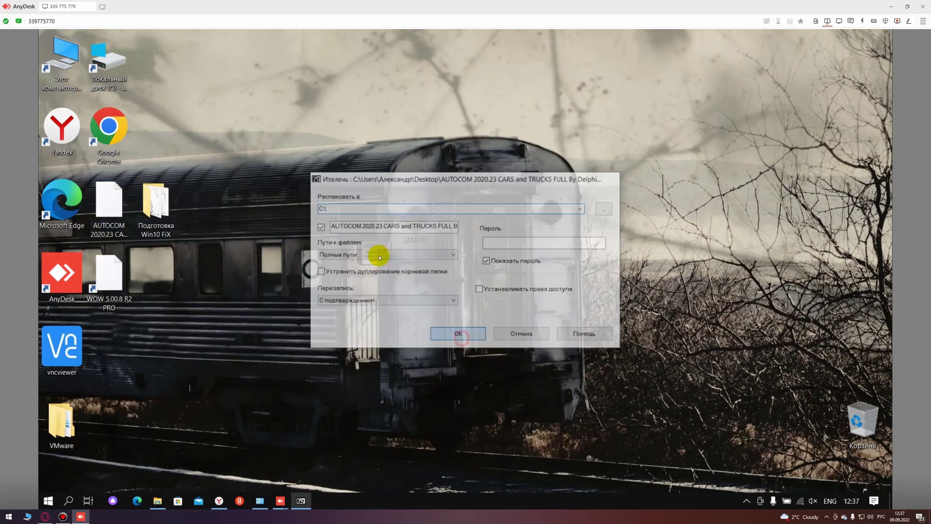
{"action": "left_click", "coordinate": [420, 251]}
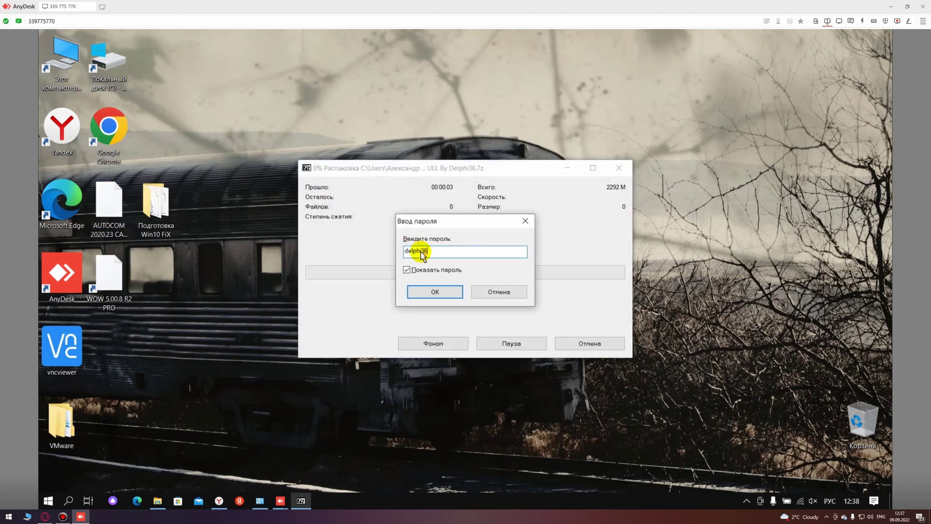
{"action": "key", "text": "Return"}
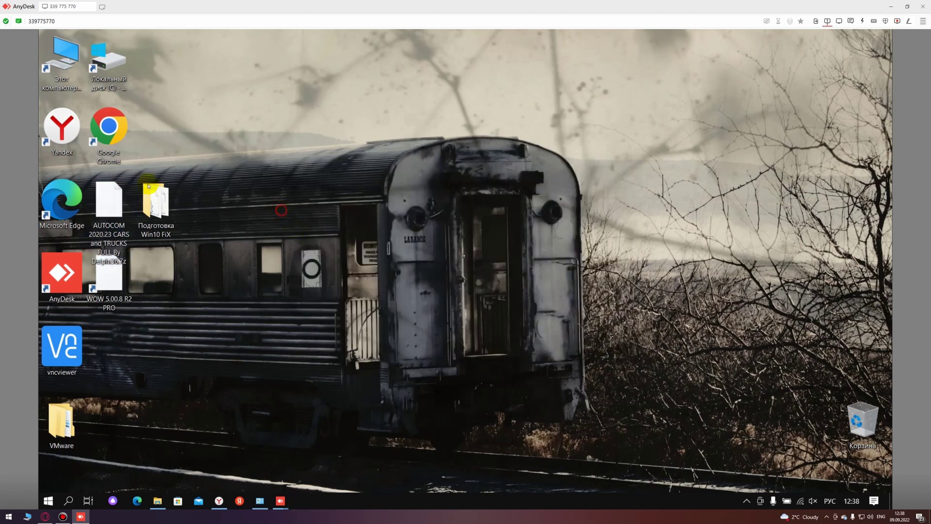
Step: Open the AUTOCOM folder and its By Delphi36 subfolder on C:, widening the name column
{"action": "left_click", "coordinate": [376, 196]}
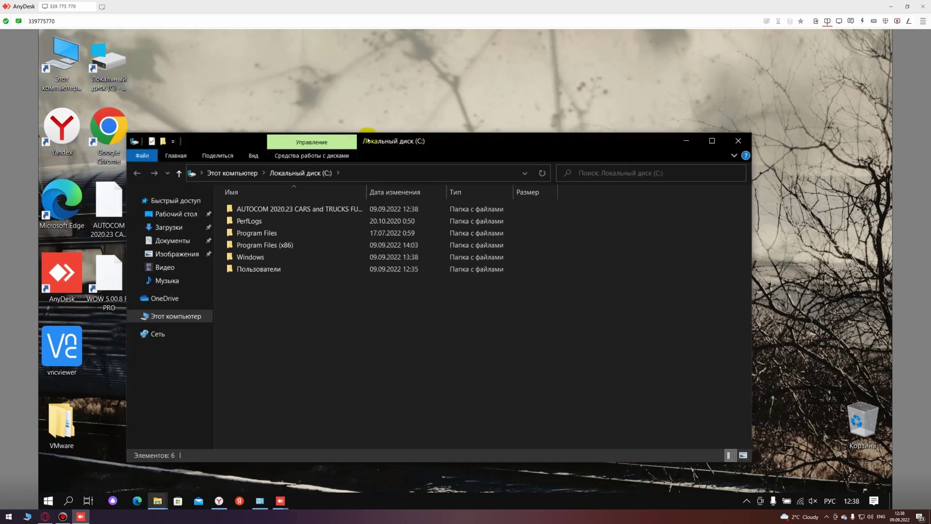
{"action": "left_click_drag", "start_coordinate": [377, 145], "coordinate": [468, 139]}
{"action": "double_click", "coordinate": [353, 209]}
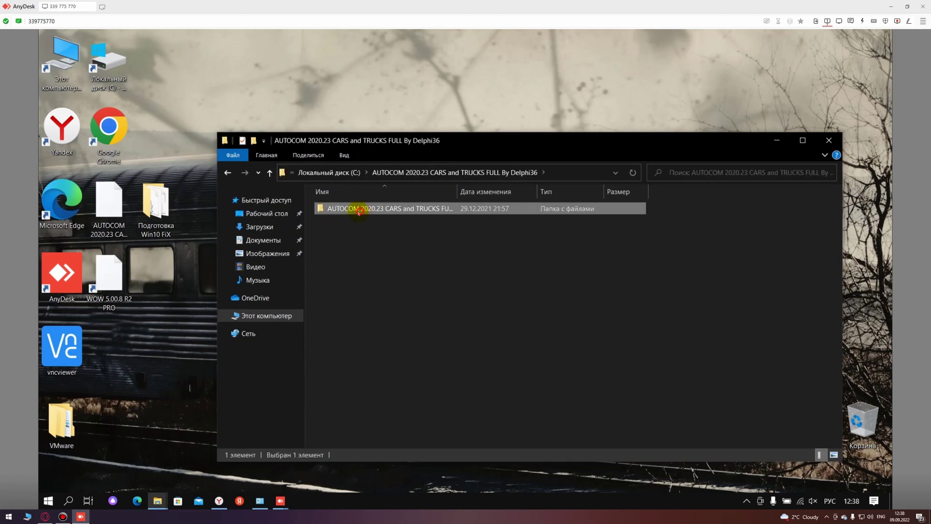
{"action": "double_click", "coordinate": [353, 209]}
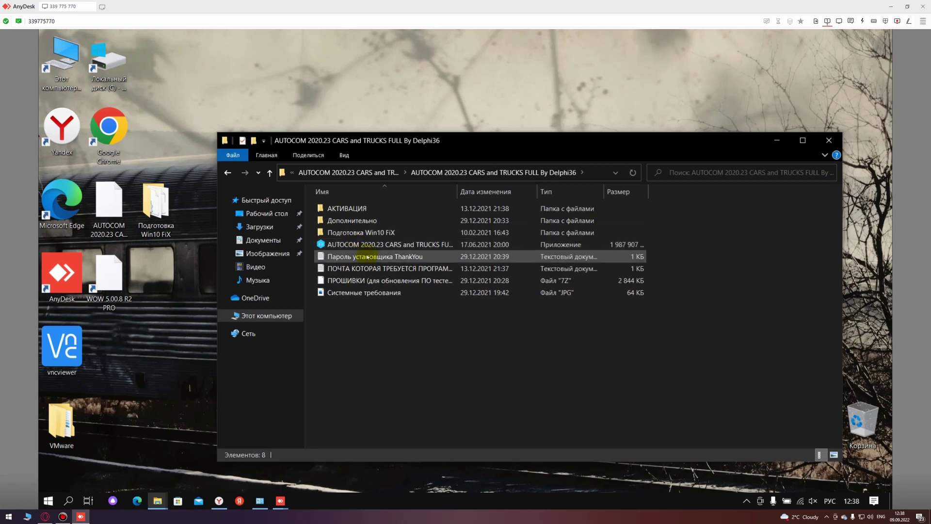
{"action": "left_click", "coordinate": [364, 244]}
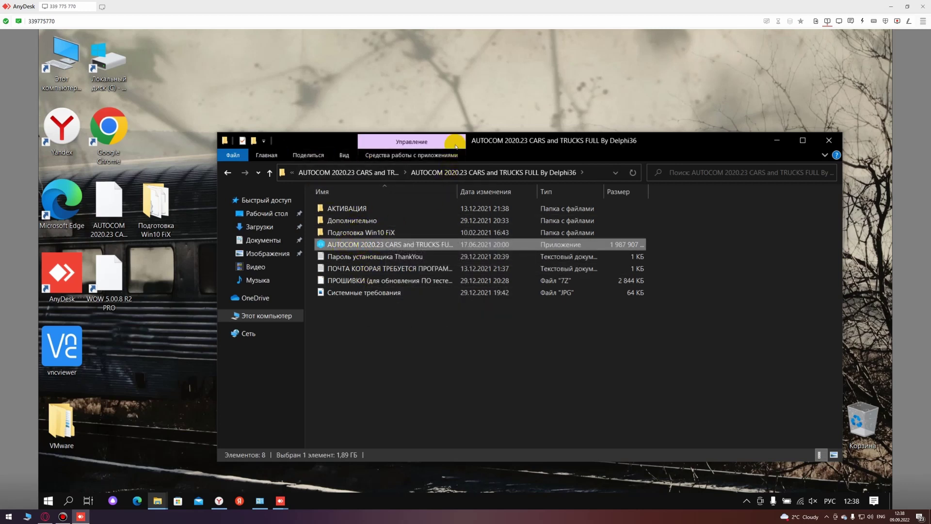
{"action": "left_click_drag", "start_coordinate": [456, 147], "coordinate": [483, 156]}
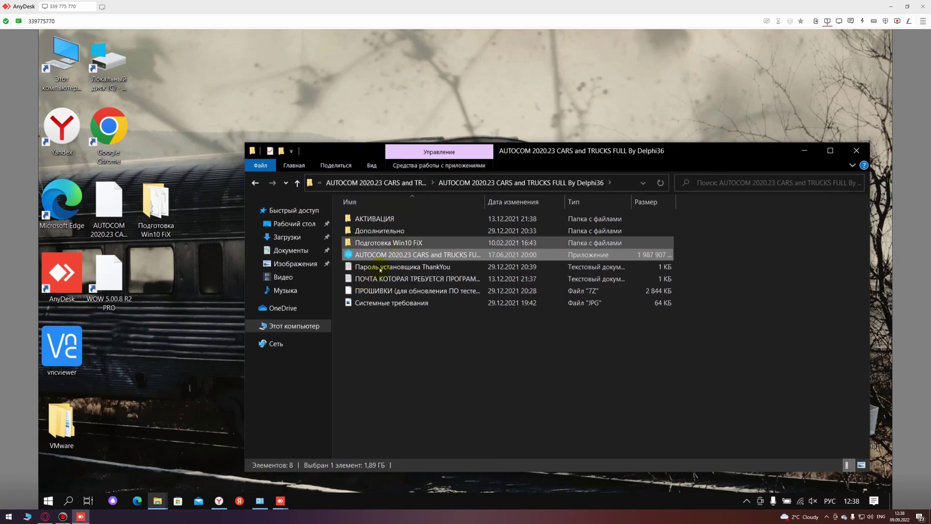
{"action": "left_click", "coordinate": [401, 405]}
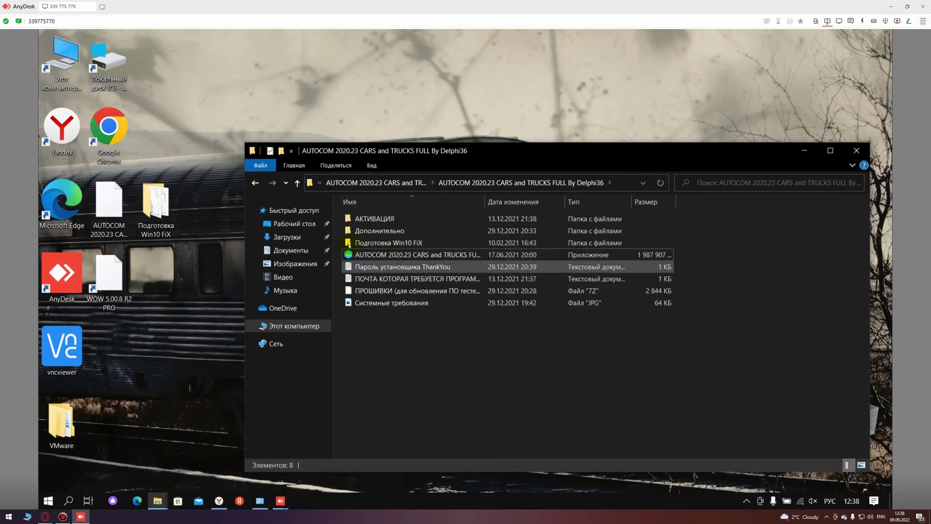
{"action": "left_click", "coordinate": [388, 258]}
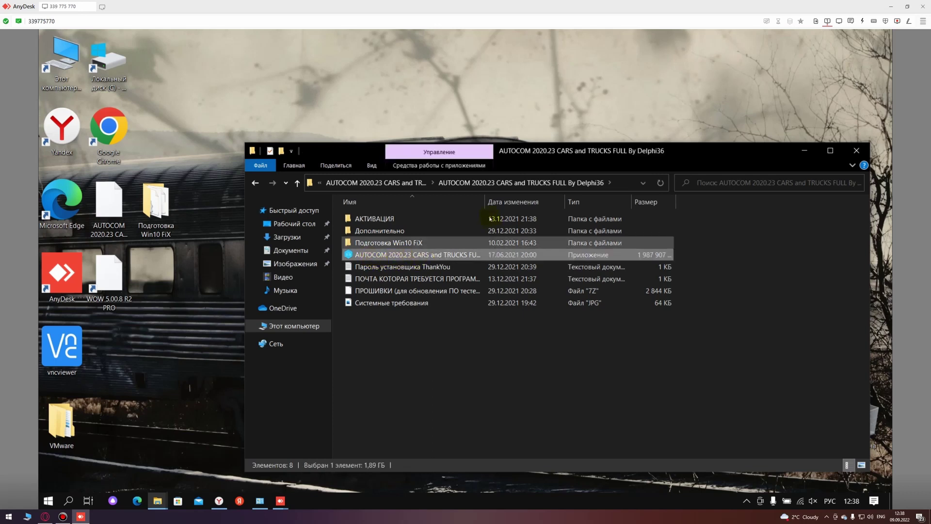
{"action": "left_click_drag", "start_coordinate": [485, 202], "coordinate": [534, 203]}
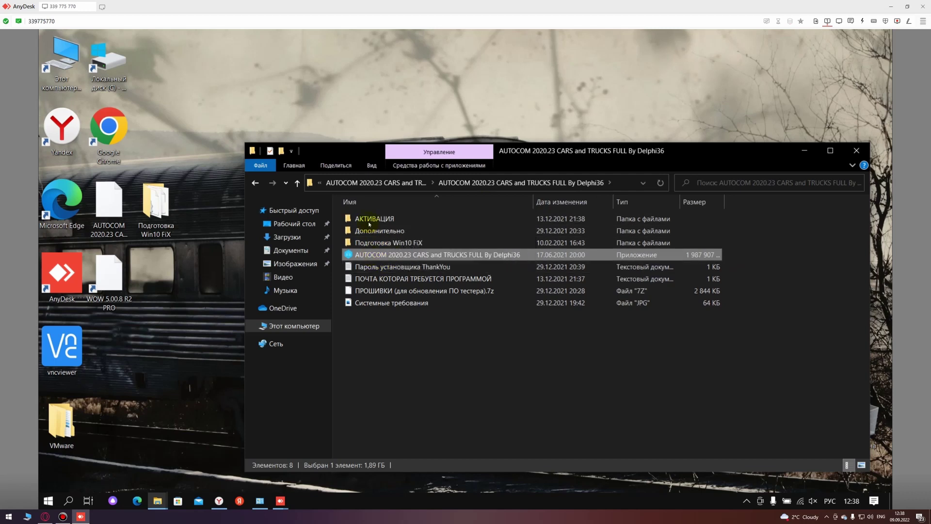
Step: Run the Autocom installer as administrator, install for all users and accept the license agreement
{"action": "right_click", "coordinate": [376, 254]}
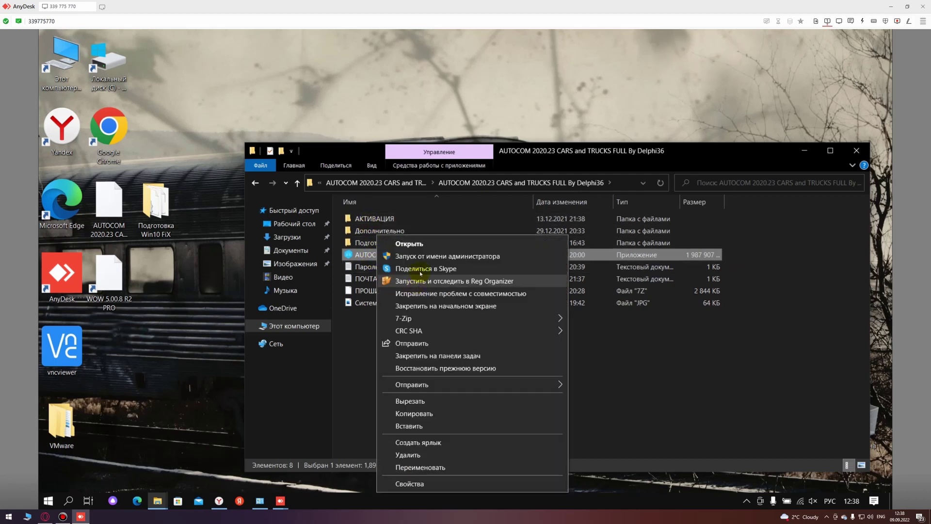
{"action": "left_click", "coordinate": [412, 254]}
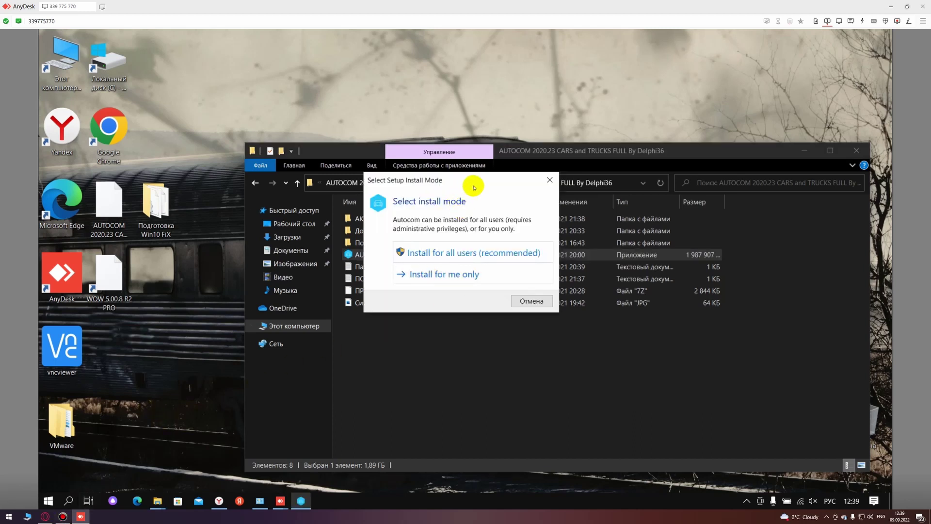
{"action": "left_click_drag", "start_coordinate": [473, 185], "coordinate": [457, 263]}
{"action": "left_click", "coordinate": [411, 333]}
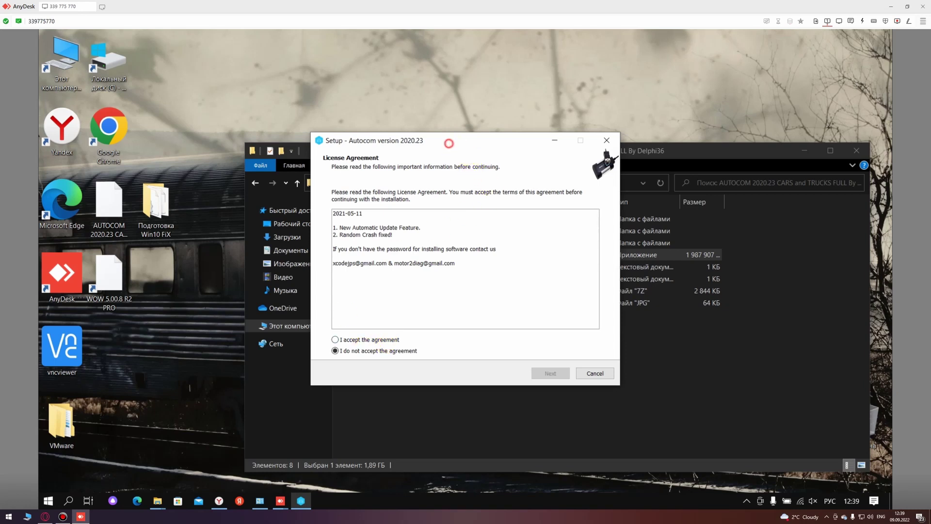
{"action": "left_click_drag", "start_coordinate": [448, 143], "coordinate": [243, 191]}
{"action": "left_click", "coordinate": [397, 375]}
{"action": "left_click", "coordinate": [611, 409]}
Step: Open the installer password text file in Notepad, copy the password, and close it
{"action": "left_click", "coordinate": [417, 340]}
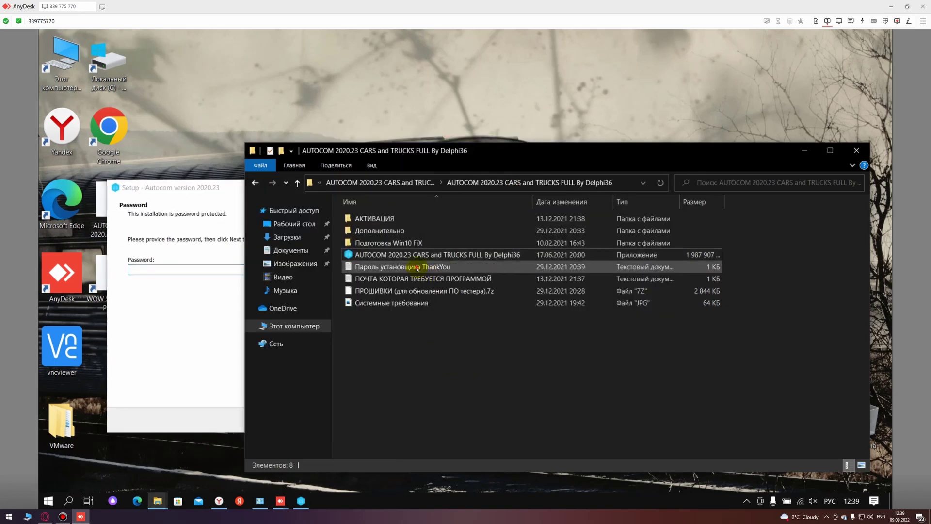
{"action": "double_click", "coordinate": [412, 266]}
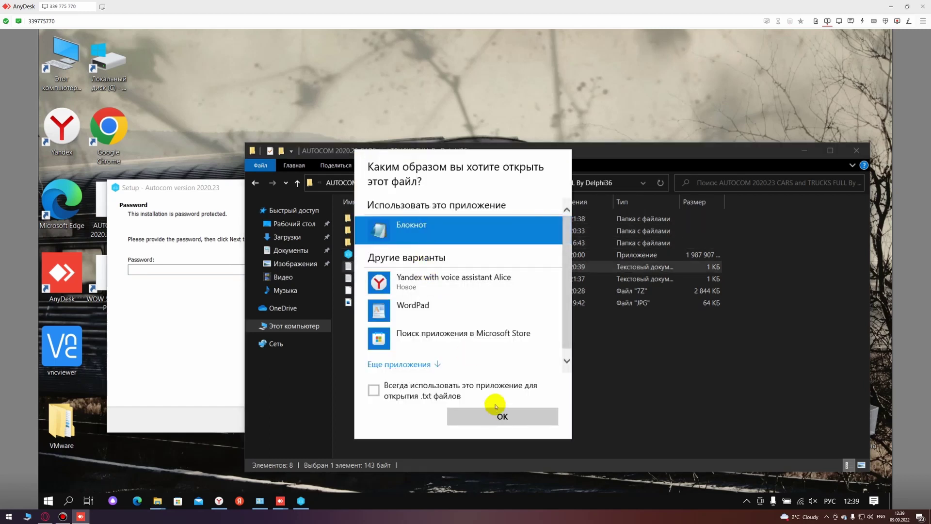
{"action": "left_click", "coordinate": [499, 415]}
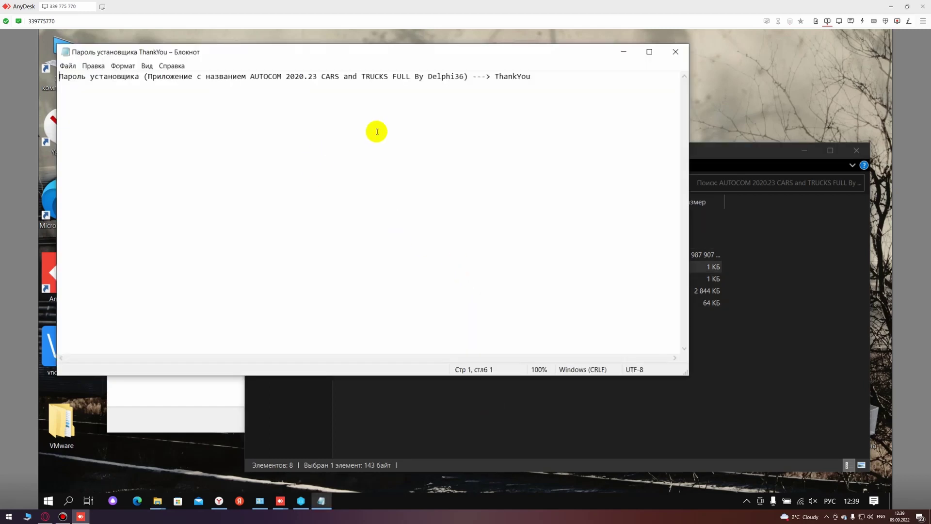
{"action": "left_click_drag", "start_coordinate": [534, 77], "coordinate": [495, 77]}
{"action": "right_click", "coordinate": [510, 94]}
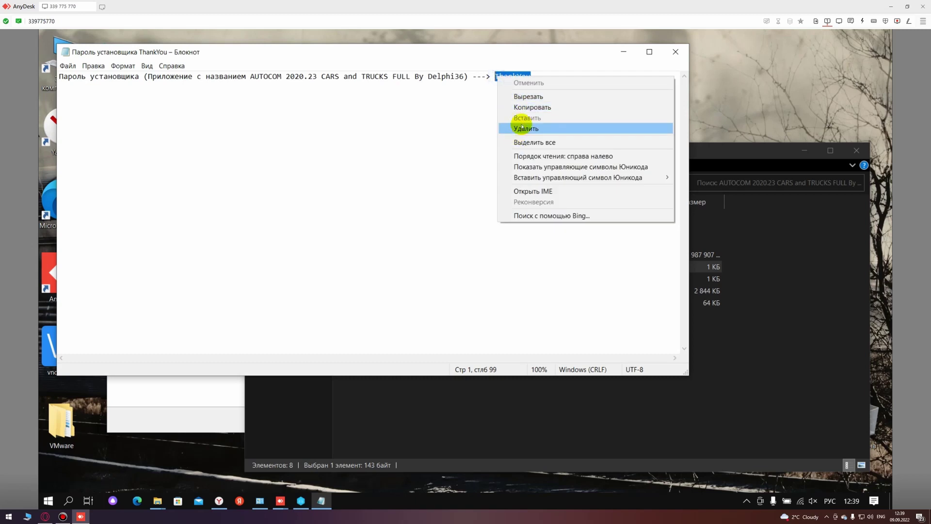
{"action": "left_click", "coordinate": [525, 107]}
{"action": "left_click", "coordinate": [676, 51]}
{"action": "left_click", "coordinate": [184, 301]}
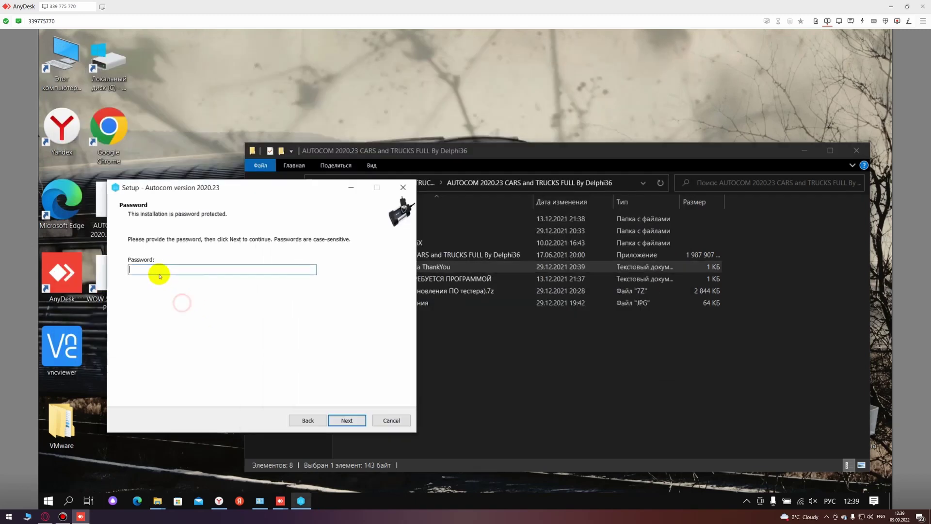
Step: Paste the copied installation password on the setup Password page and continue
{"action": "right_click", "coordinate": [160, 270]}
{"action": "left_click", "coordinate": [184, 315]}
{"action": "left_click", "coordinate": [333, 419]}
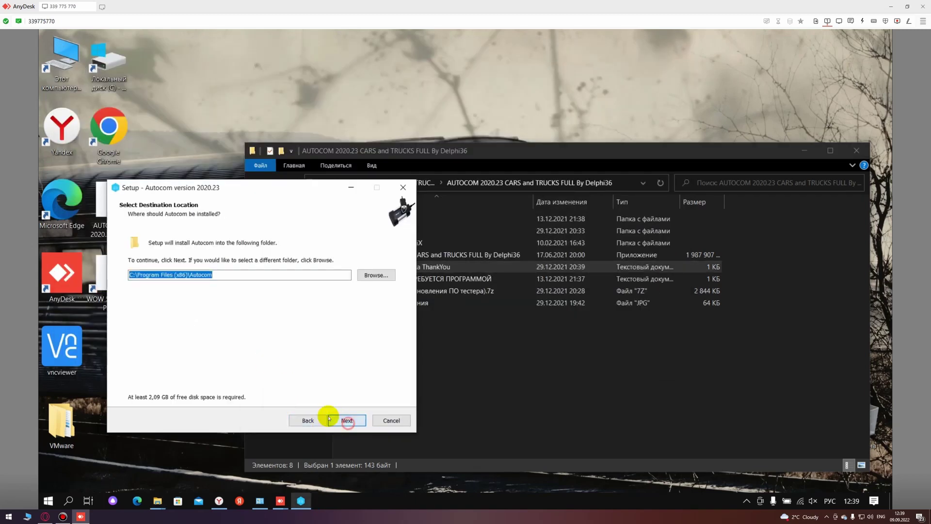
Step: Set the install folder to C:\Autocom, keep the desktop shortcut, and start installing
{"action": "left_click", "coordinate": [221, 277]}
{"action": "left_click_drag", "start_coordinate": [187, 277], "coordinate": [146, 280]}
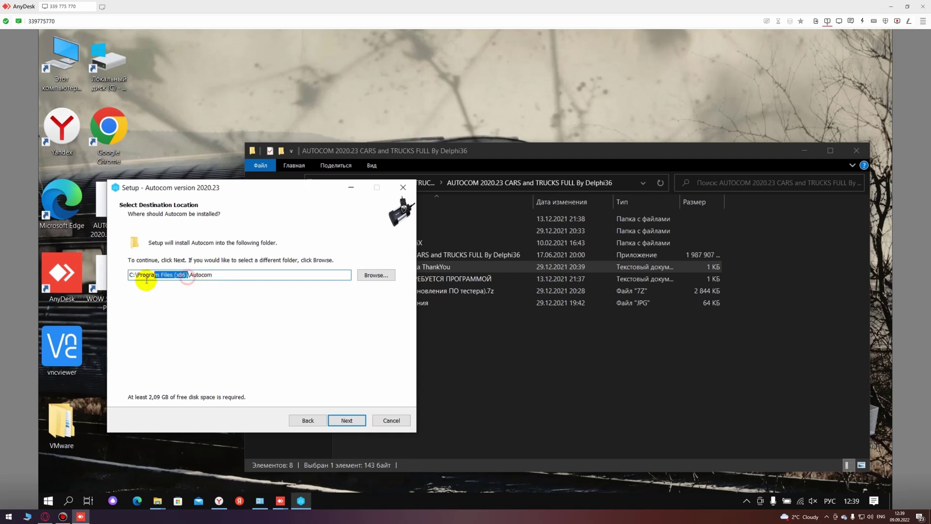
{"action": "key", "text": "BackSpace"}
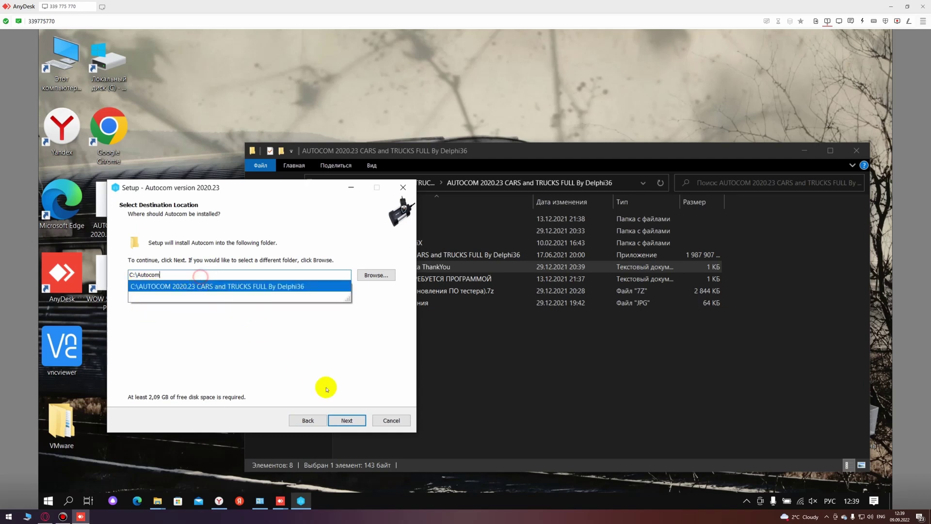
{"action": "left_click", "coordinate": [330, 390]}
{"action": "left_click", "coordinate": [348, 421]}
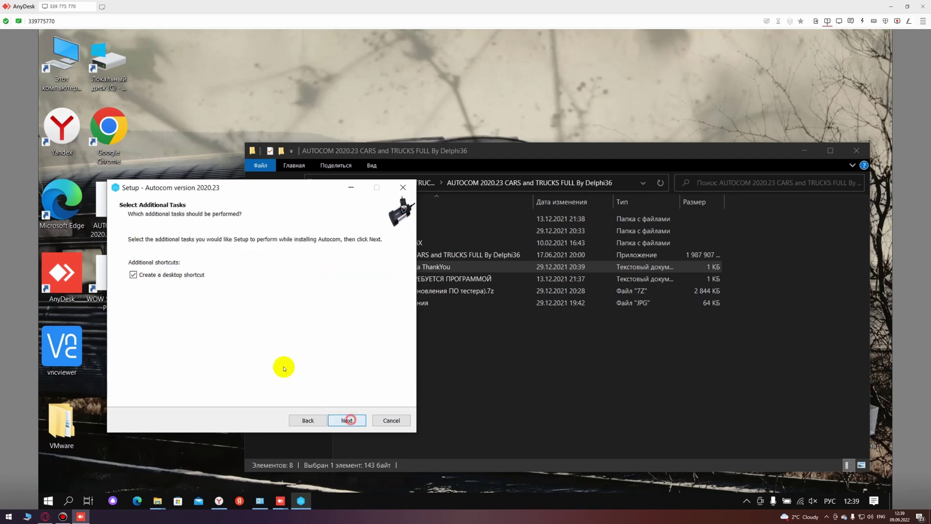
{"action": "left_click", "coordinate": [348, 421]}
{"action": "left_click_drag", "start_coordinate": [272, 188], "coordinate": [502, 187]}
{"action": "left_click", "coordinate": [576, 420]}
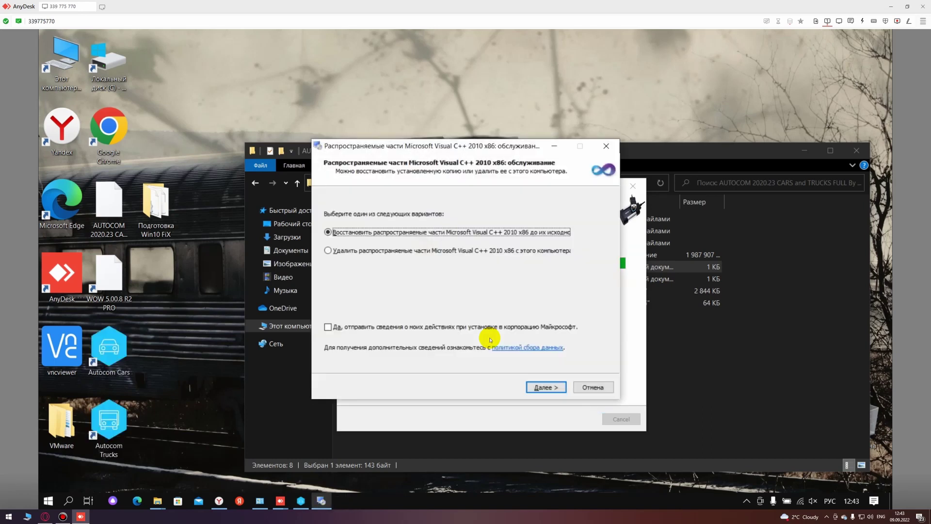
Step: Repair Visual C++ 2010 and exit the SQL Server Compact setup since a newer version exists
{"action": "left_click_drag", "start_coordinate": [438, 150], "coordinate": [387, 167]}
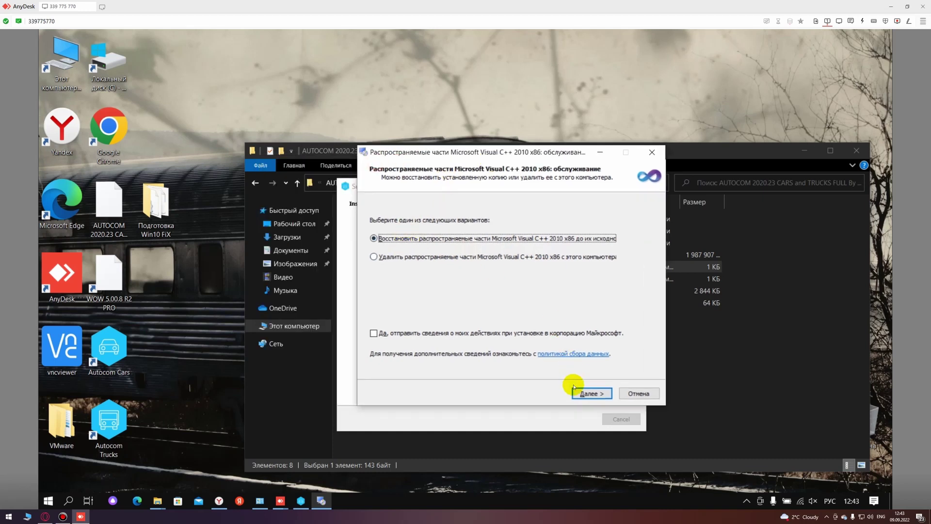
{"action": "left_click", "coordinate": [579, 392]}
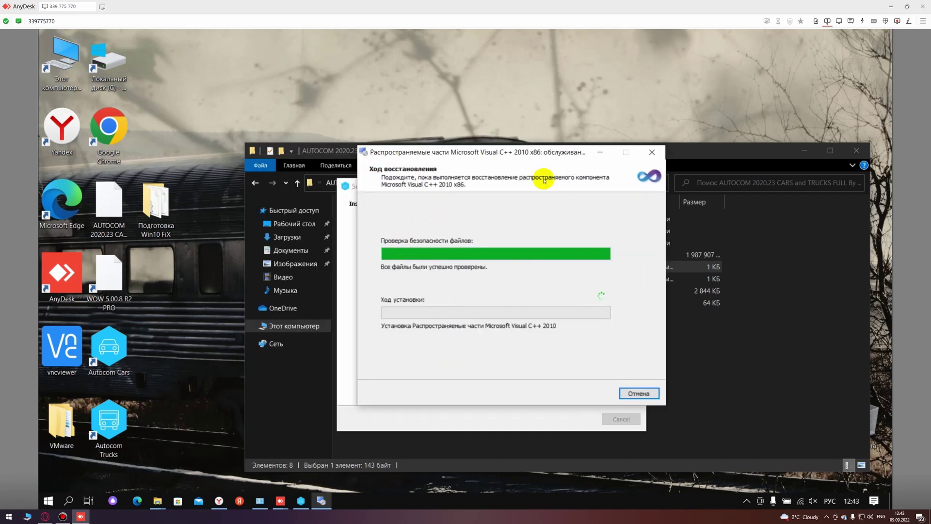
{"action": "left_click_drag", "start_coordinate": [509, 155], "coordinate": [283, 127]}
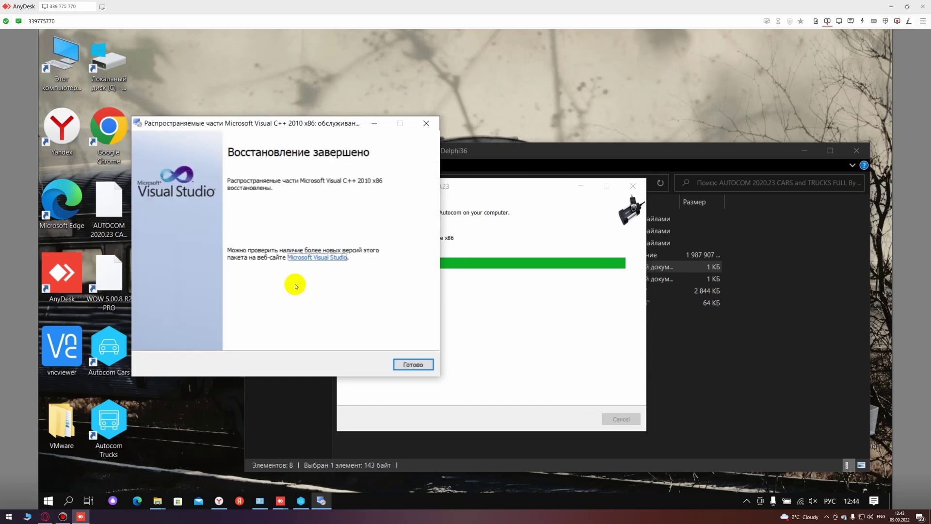
{"action": "left_click", "coordinate": [412, 364]}
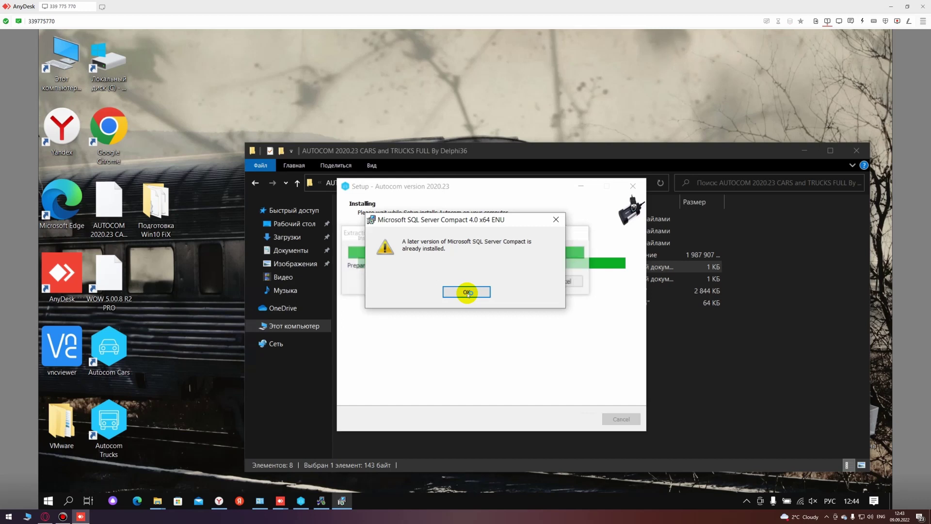
{"action": "left_click", "coordinate": [467, 293]}
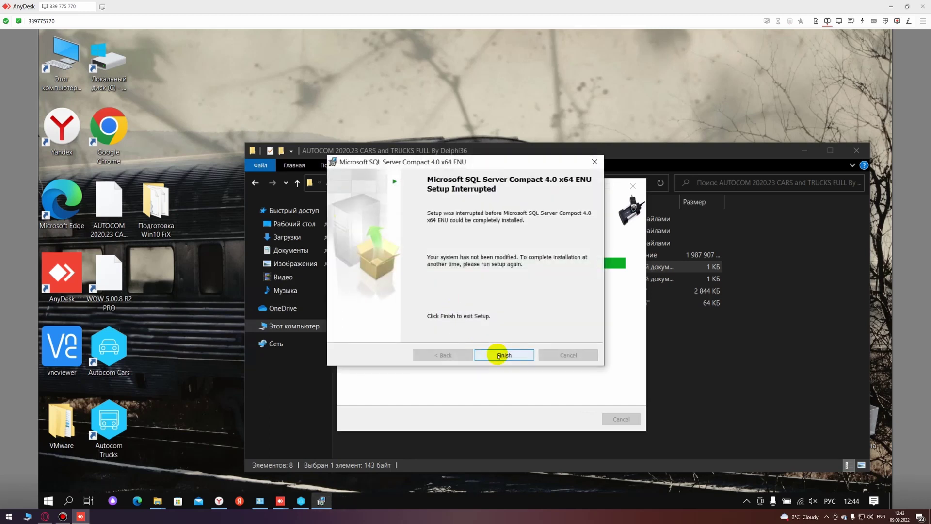
{"action": "left_click", "coordinate": [498, 355]}
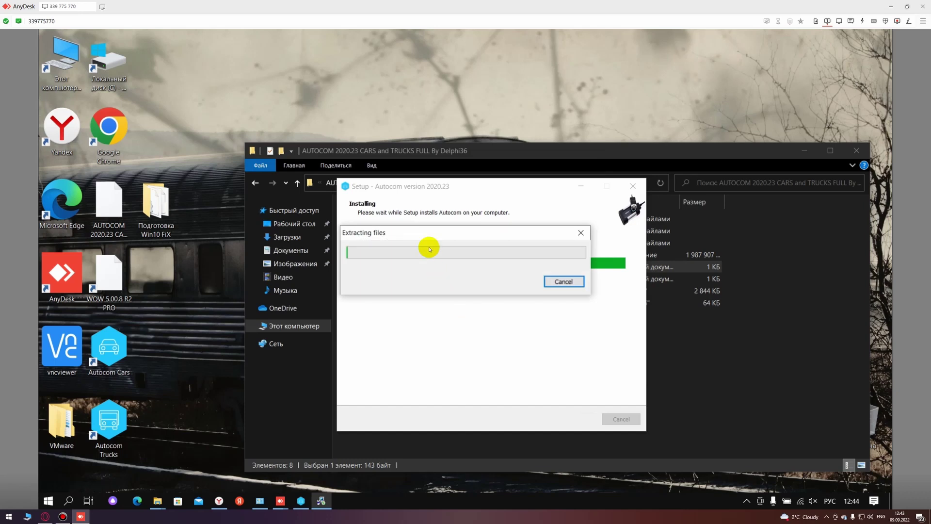
Step: Dismiss the .NET 4.5.1 notice, install the USB drivers, and finish the Autocom setup
{"action": "left_click_drag", "start_coordinate": [442, 236], "coordinate": [436, 301]}
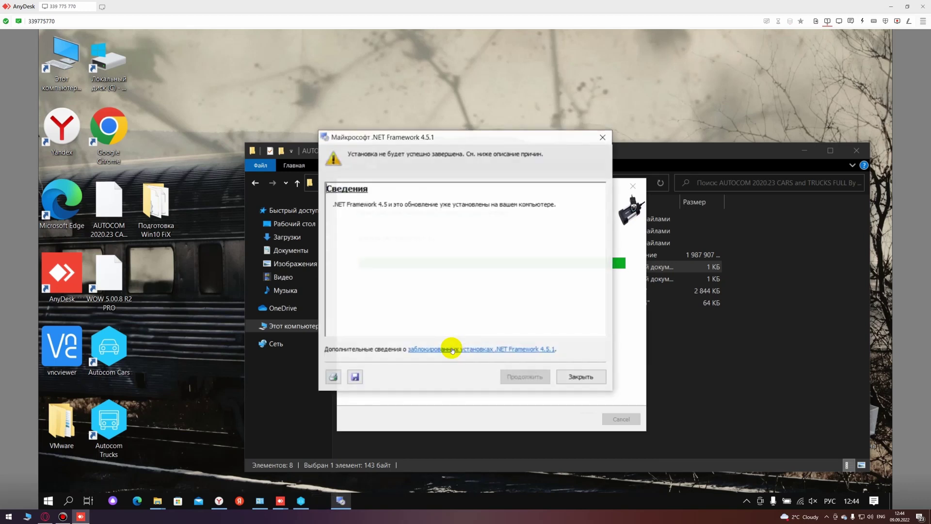
{"action": "left_click", "coordinate": [580, 377]}
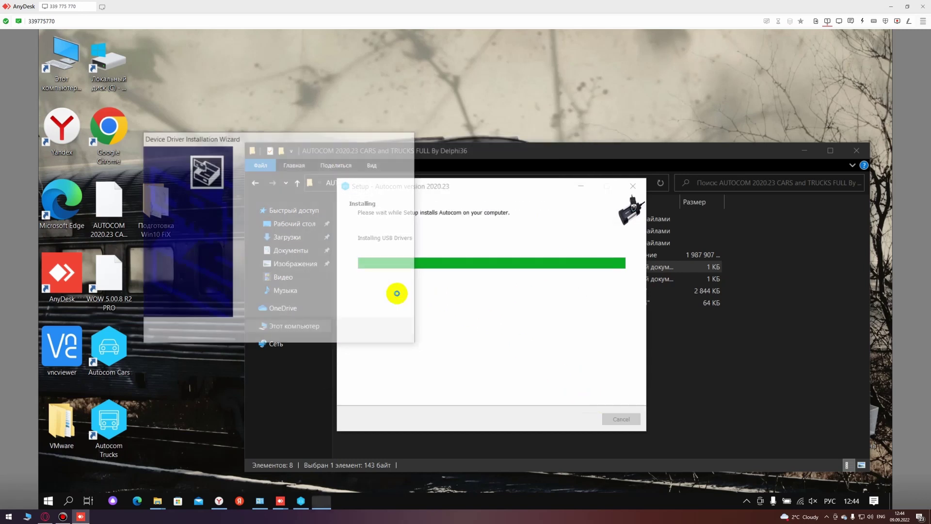
{"action": "left_click", "coordinate": [344, 333]}
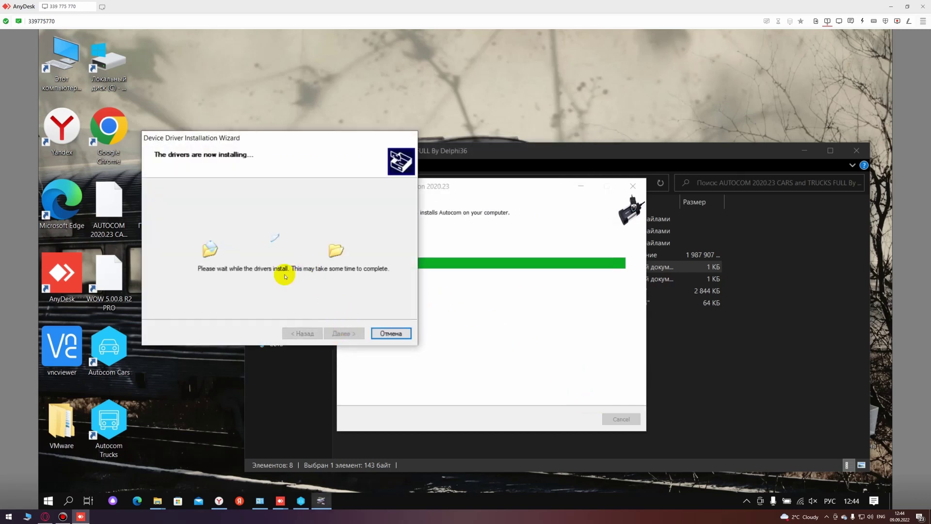
{"action": "left_click", "coordinate": [335, 335]}
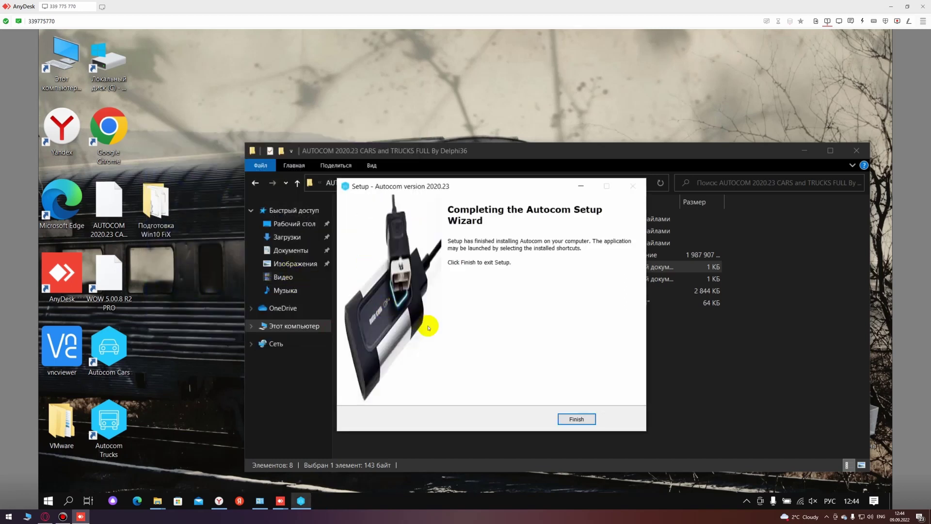
{"action": "left_click", "coordinate": [571, 417]}
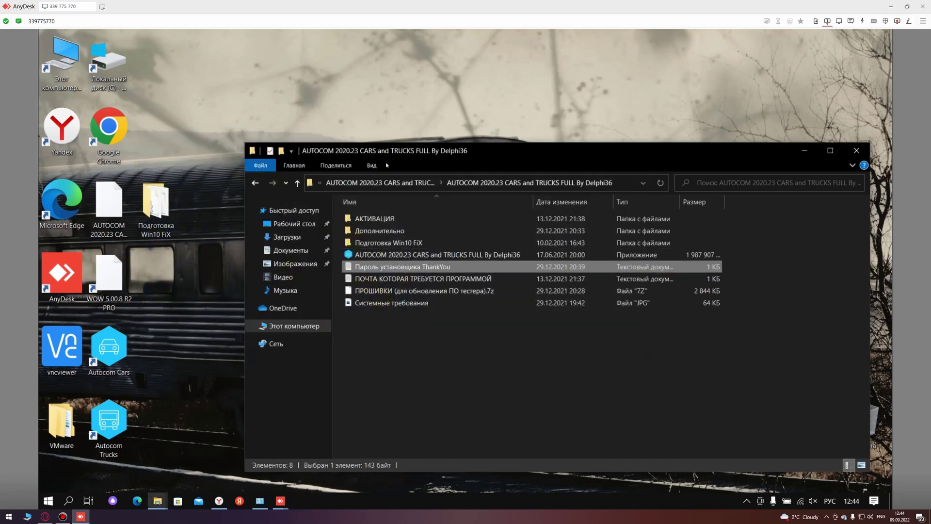
Step: Copy the activation e-mail address from the ПОЧТА ДЛЯ АКТИВАЦИИ file in the АКТИВАЦИЯ folder
{"action": "left_click", "coordinate": [110, 354]}
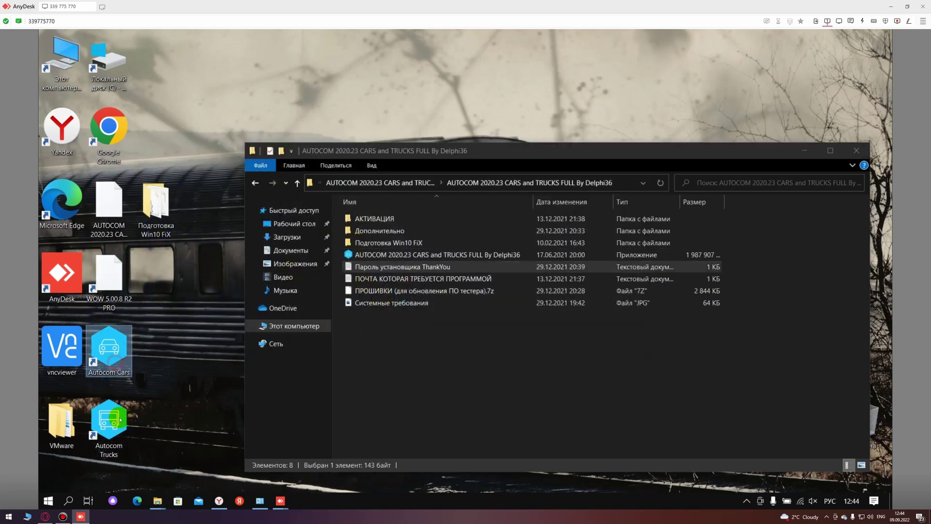
{"action": "left_click", "coordinate": [119, 420]}
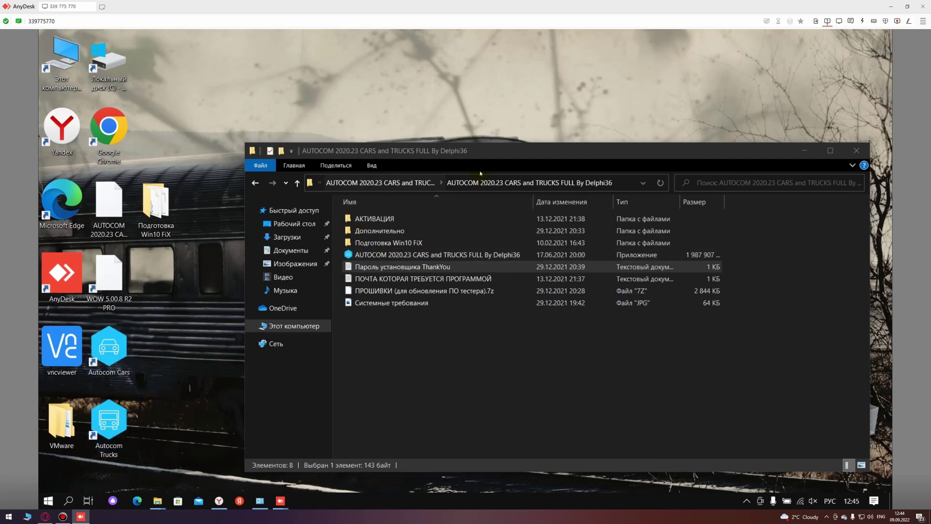
{"action": "left_click_drag", "start_coordinate": [478, 154], "coordinate": [520, 147]}
{"action": "double_click", "coordinate": [413, 212]}
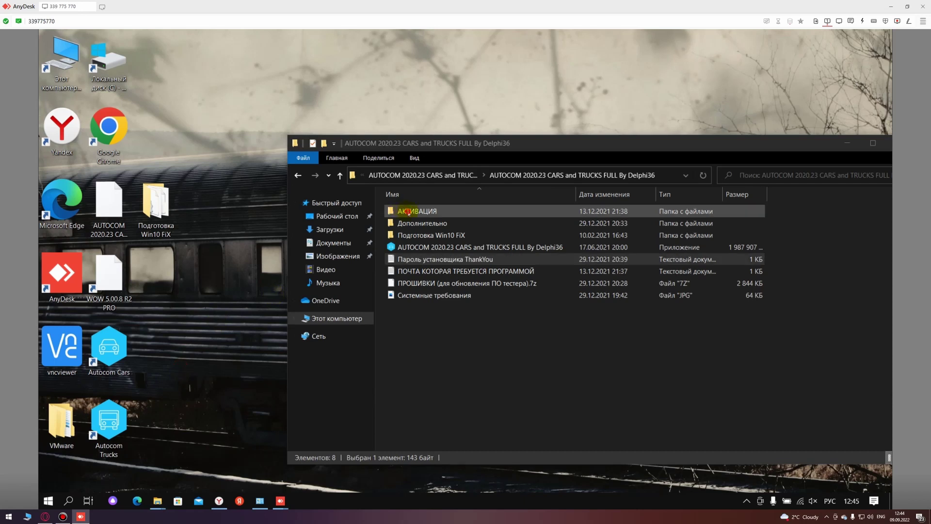
{"action": "left_click", "coordinate": [418, 224]}
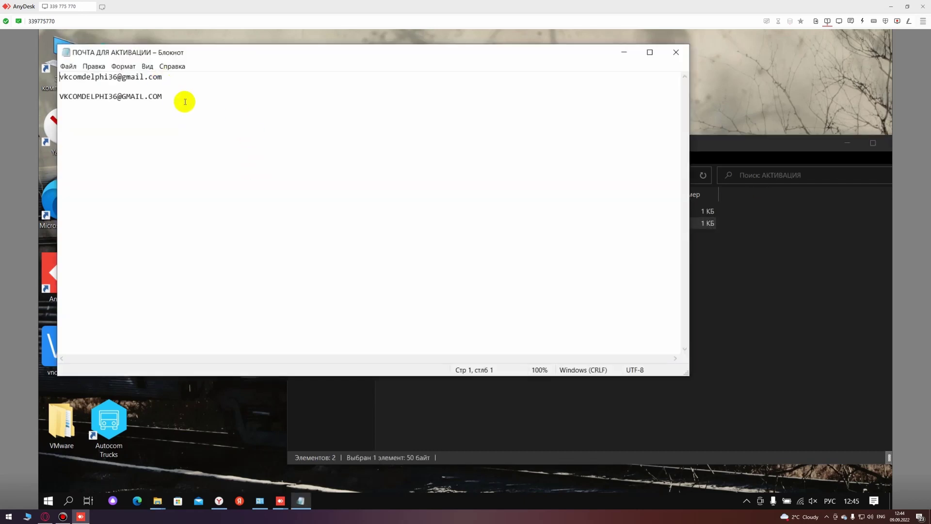
{"action": "left_click_drag", "start_coordinate": [179, 100], "coordinate": [59, 99]}
{"action": "right_click", "coordinate": [107, 103]}
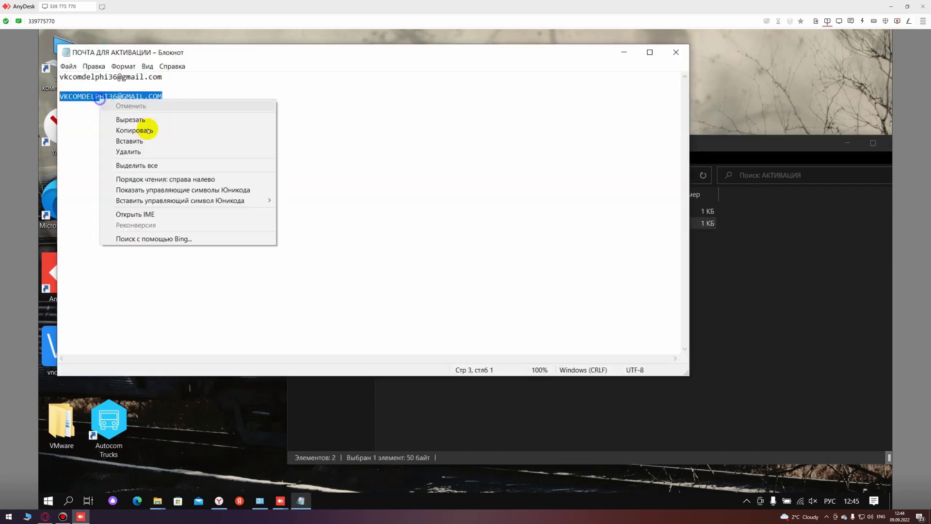
{"action": "left_click", "coordinate": [128, 129]}
{"action": "left_click", "coordinate": [663, 56]}
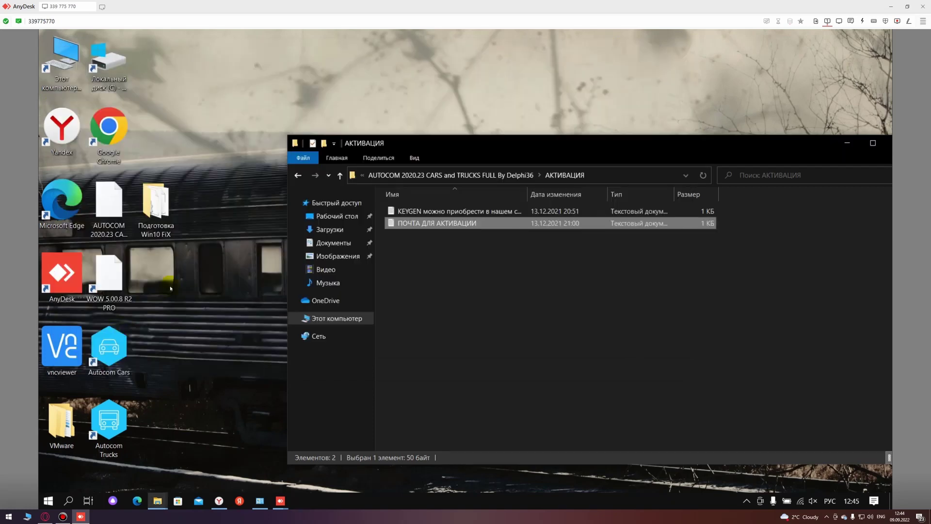
Step: Run Autocom Trucks as administrator from its desktop shortcut
{"action": "left_click", "coordinate": [108, 421]}
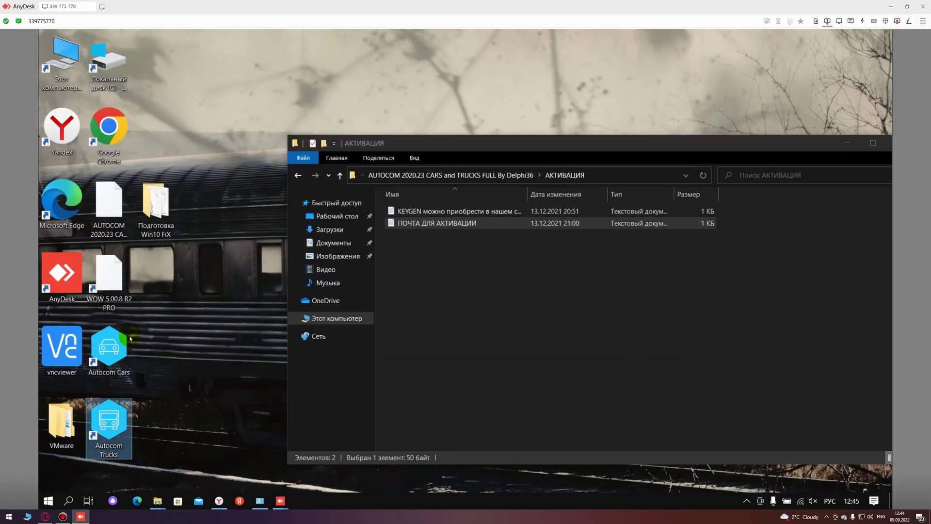
{"action": "right_click", "coordinate": [109, 422]}
{"action": "left_click", "coordinate": [165, 220]}
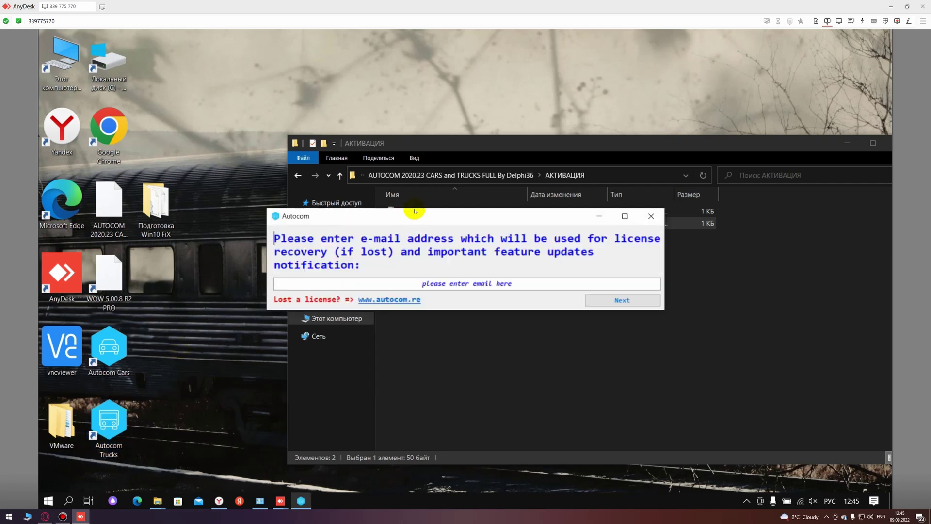
Step: Paste the activation e-mail into Autocom's licence-recovery prompt and submit it
{"action": "left_click_drag", "start_coordinate": [453, 216], "coordinate": [448, 272]}
{"action": "left_click", "coordinate": [462, 338]}
{"action": "right_click", "coordinate": [462, 338]}
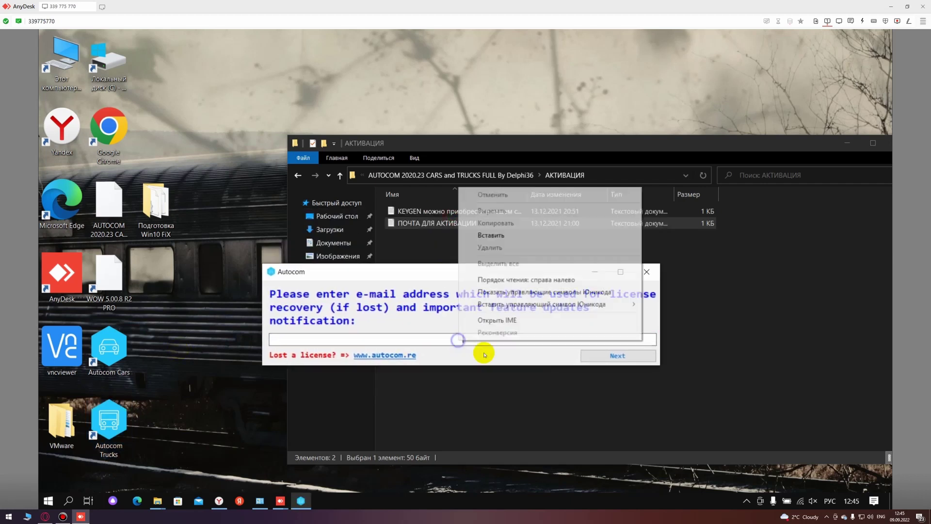
{"action": "left_click", "coordinate": [491, 235]}
{"action": "left_click", "coordinate": [613, 356]}
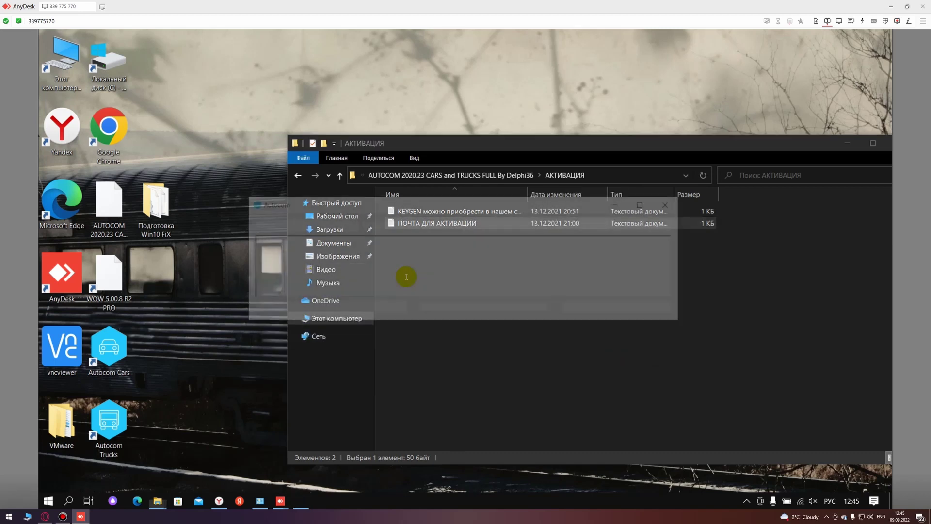
Step: Copy the System Identification code from the activation dialog
{"action": "left_click_drag", "start_coordinate": [488, 224], "coordinate": [658, 226]}
{"action": "right_click", "coordinate": [582, 224]}
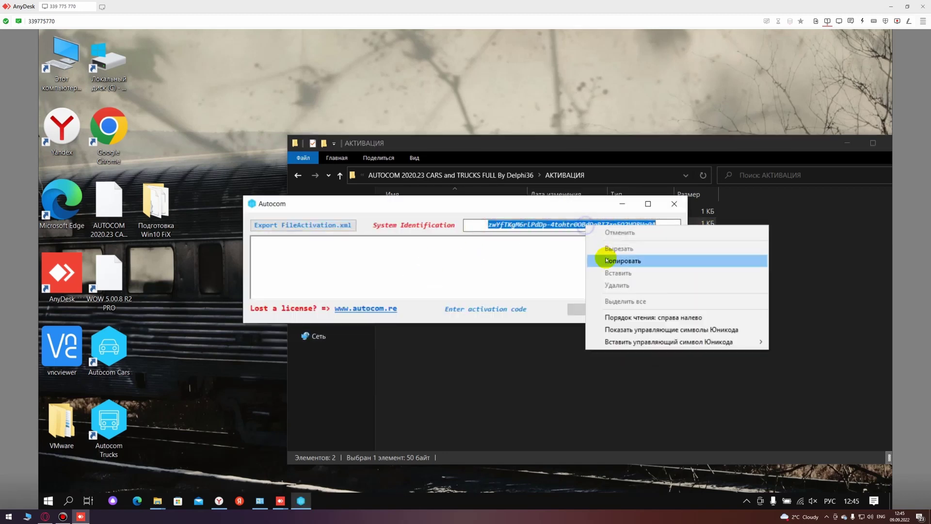
{"action": "left_click", "coordinate": [601, 257]}
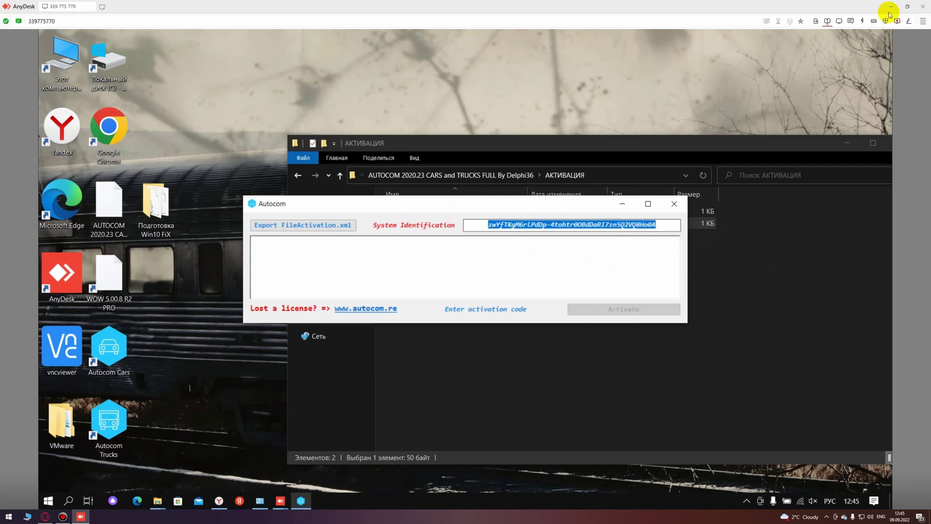
{"action": "left_click", "coordinate": [890, 8]}
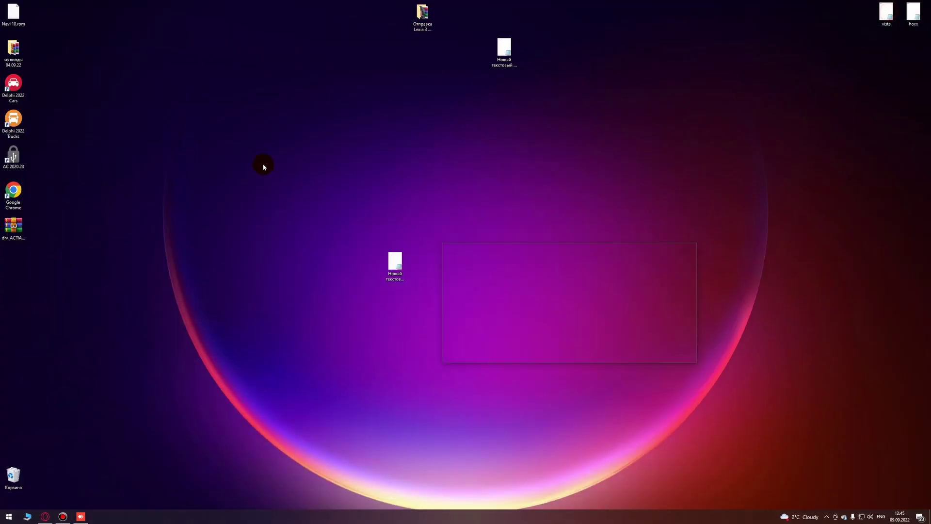
Step: Save the System Identification code in a new desktop text document
{"action": "right_click", "coordinate": [79, 246]}
{"action": "mouse_move", "coordinate": [149, 314]}
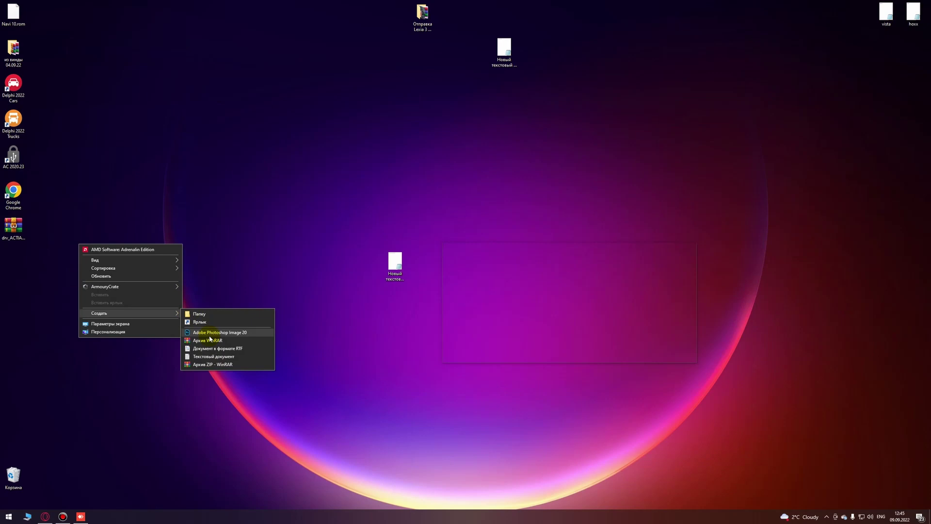
{"action": "left_click", "coordinate": [211, 357]}
{"action": "left_click_drag", "start_coordinate": [86, 272], "coordinate": [294, 232]}
{"action": "double_click", "coordinate": [298, 242]}
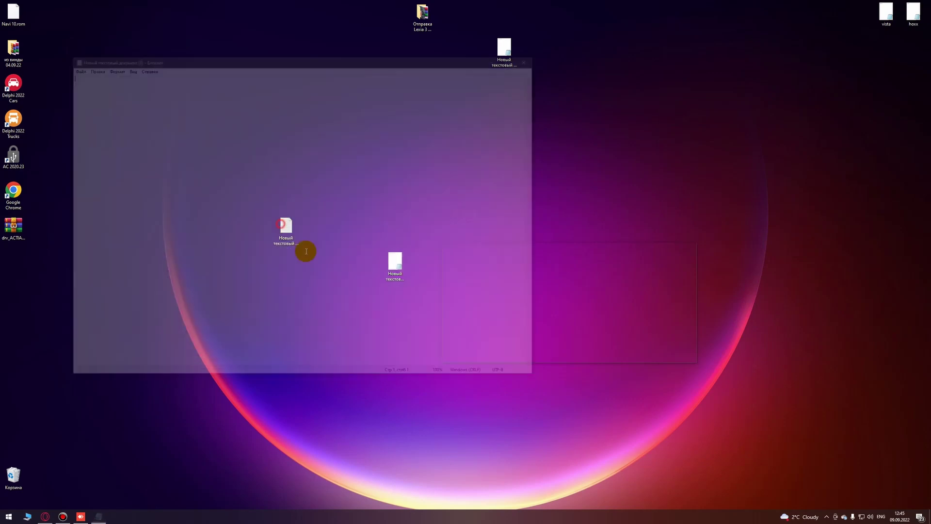
{"action": "right_click", "coordinate": [185, 154]}
{"action": "left_click", "coordinate": [213, 185]}
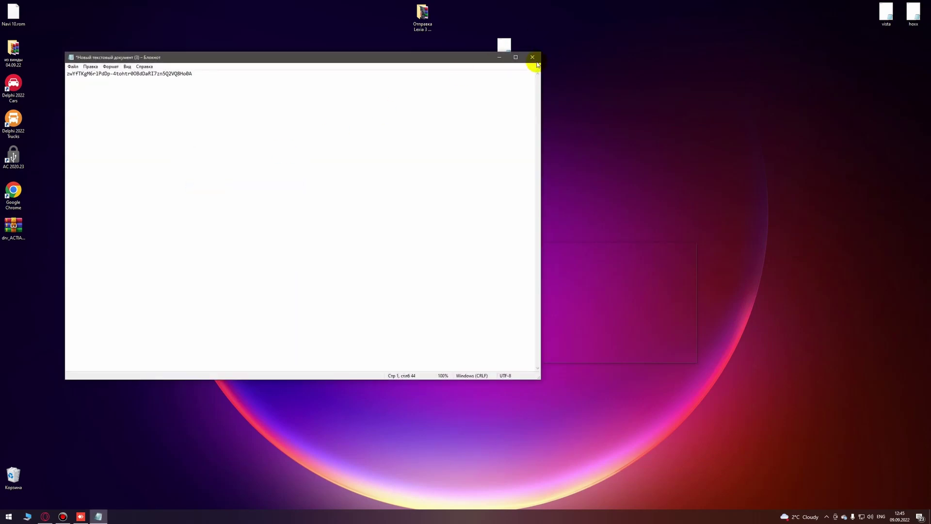
{"action": "left_click", "coordinate": [532, 59]}
{"action": "key", "text": "Return"}
{"action": "double_click", "coordinate": [286, 228]}
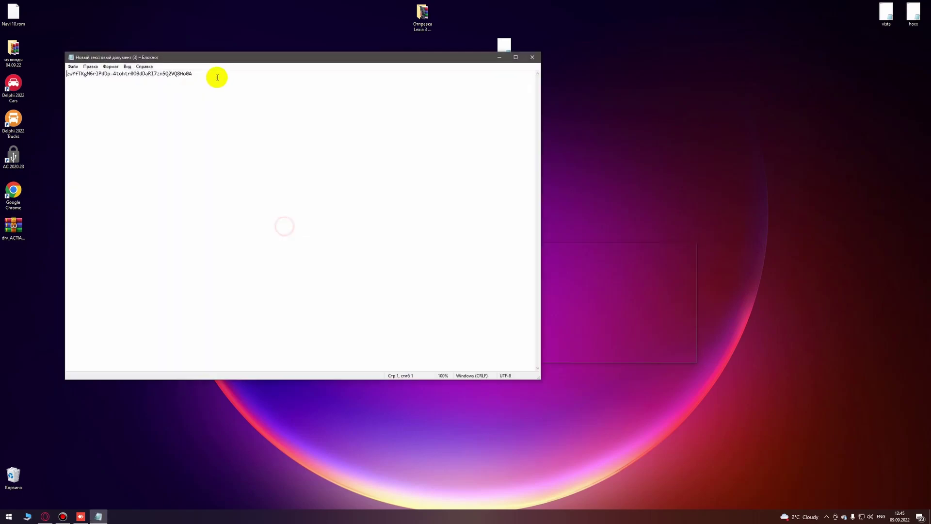
{"action": "left_click_drag", "start_coordinate": [225, 62], "coordinate": [459, 132]}
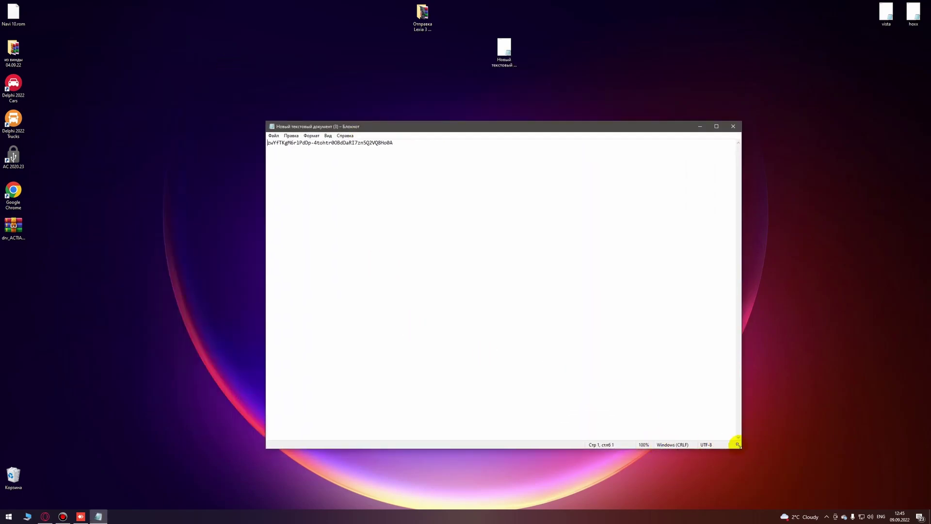
{"action": "left_click_drag", "start_coordinate": [736, 444], "coordinate": [467, 204]}
Step: Launch the AC 2020.23 Super Activator from its desktop shortcut
{"action": "left_click", "coordinate": [116, 170]}
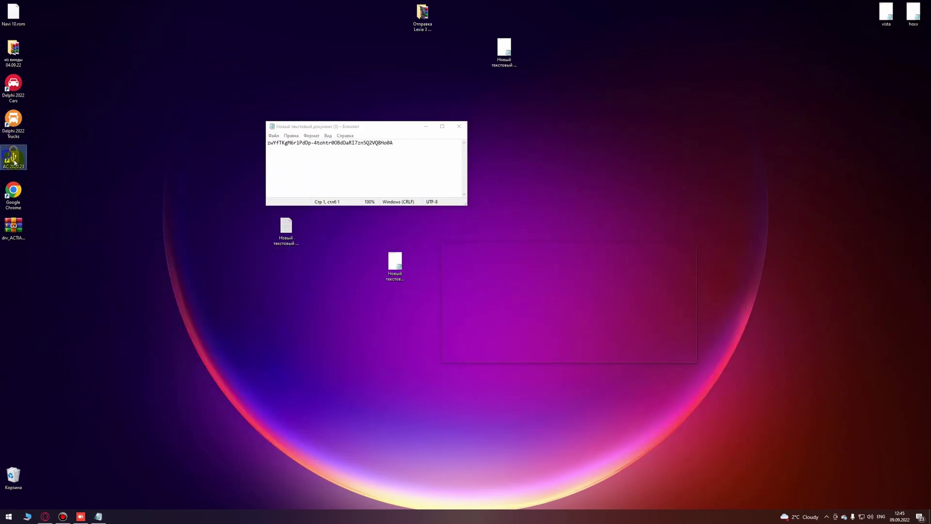
{"action": "right_click", "coordinate": [15, 163]}
{"action": "left_click", "coordinate": [46, 214]}
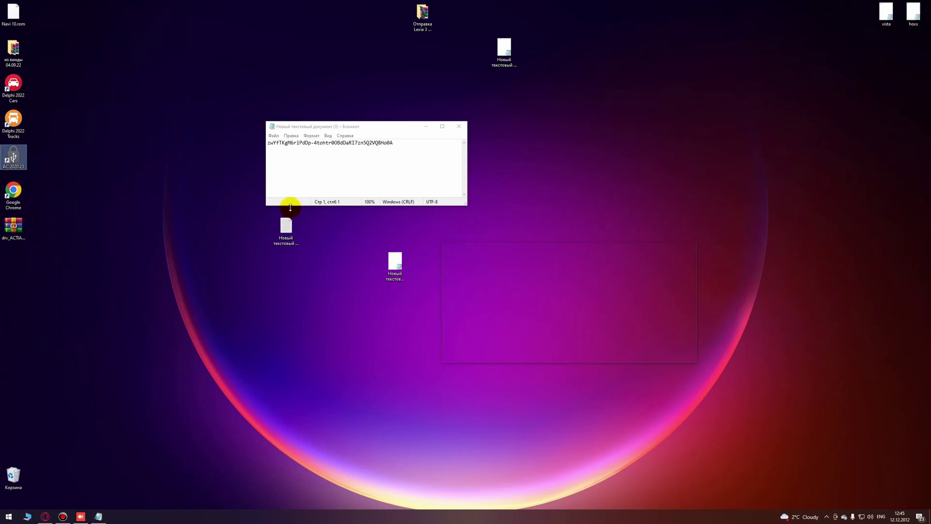
{"action": "left_click_drag", "start_coordinate": [166, 73], "coordinate": [153, 173]}
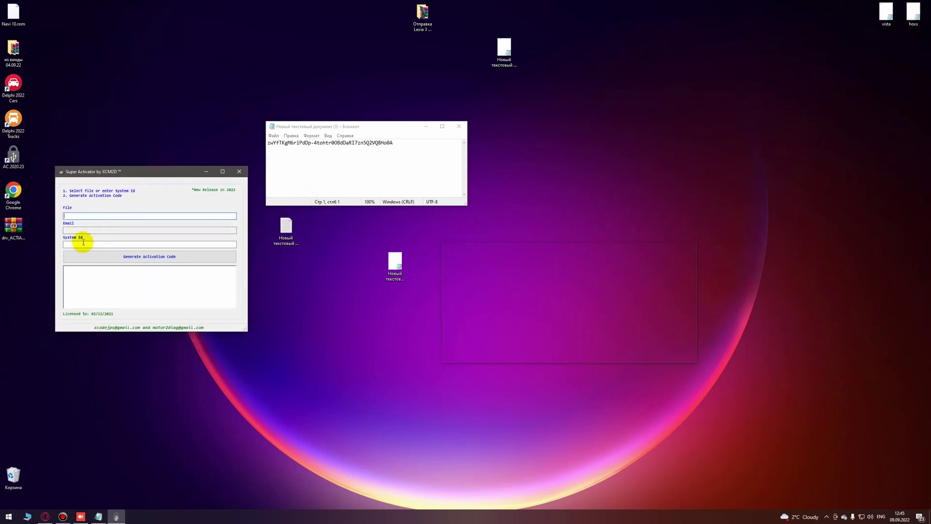
Step: Paste the saved code into Super Activator's System Id field and generate the activation code
{"action": "left_click_drag", "start_coordinate": [408, 144], "coordinate": [276, 148]}
{"action": "right_click", "coordinate": [296, 144]}
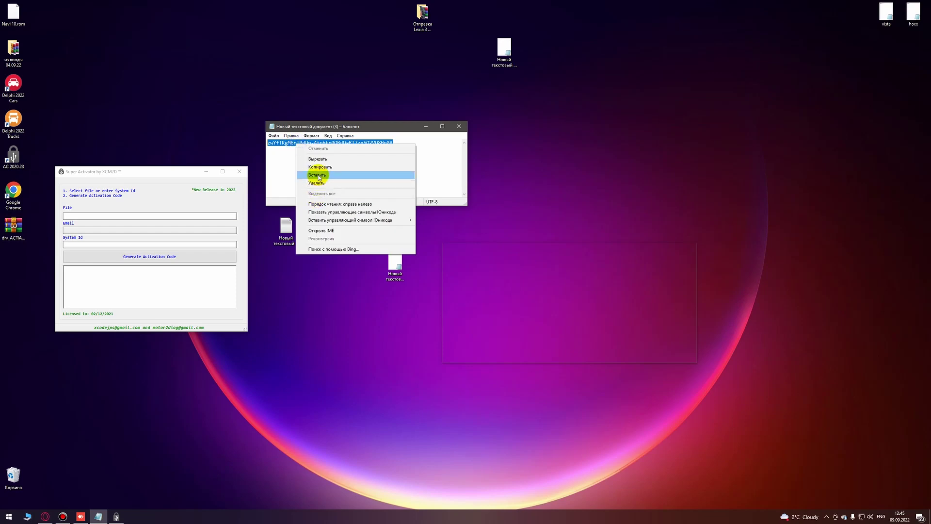
{"action": "left_click", "coordinate": [318, 166]}
{"action": "right_click", "coordinate": [140, 244]}
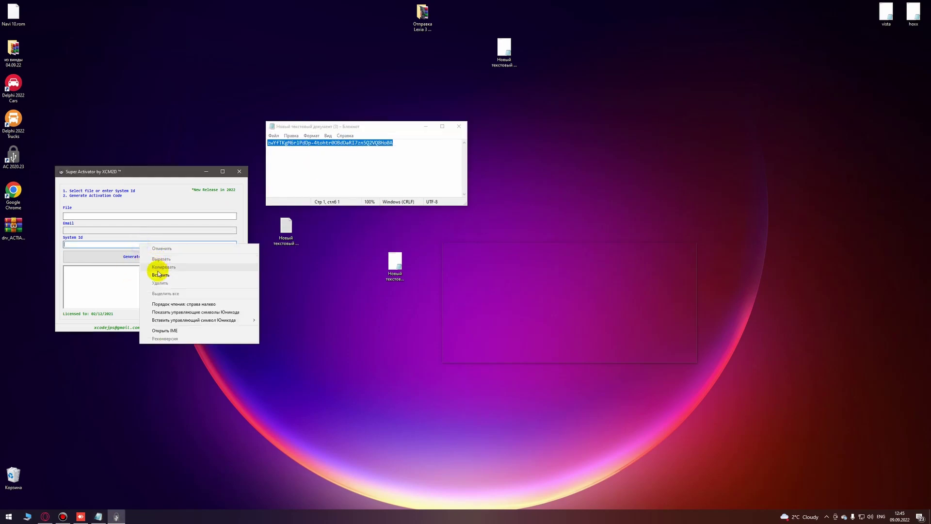
{"action": "left_click", "coordinate": [159, 274]}
{"action": "left_click", "coordinate": [155, 254]}
{"action": "double_click", "coordinate": [108, 272]}
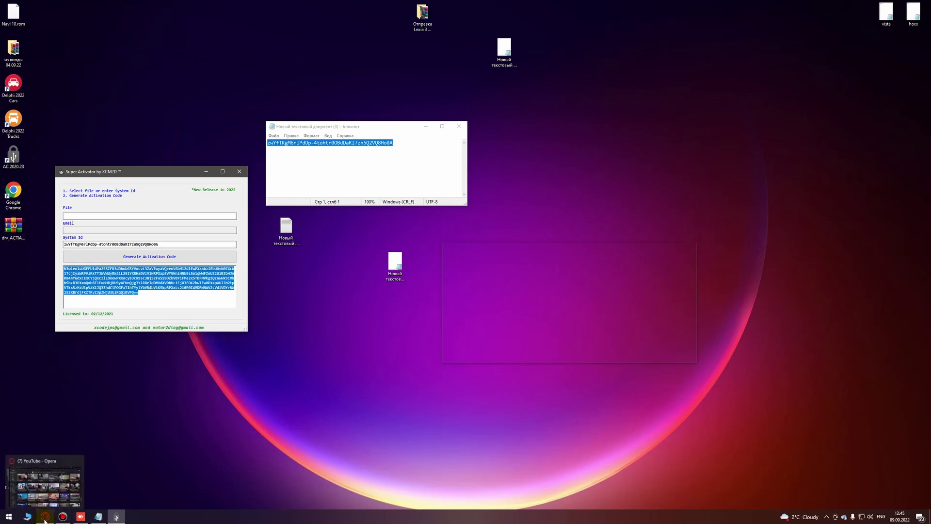
{"action": "left_click", "coordinate": [83, 519]}
{"action": "left_click", "coordinate": [347, 257]}
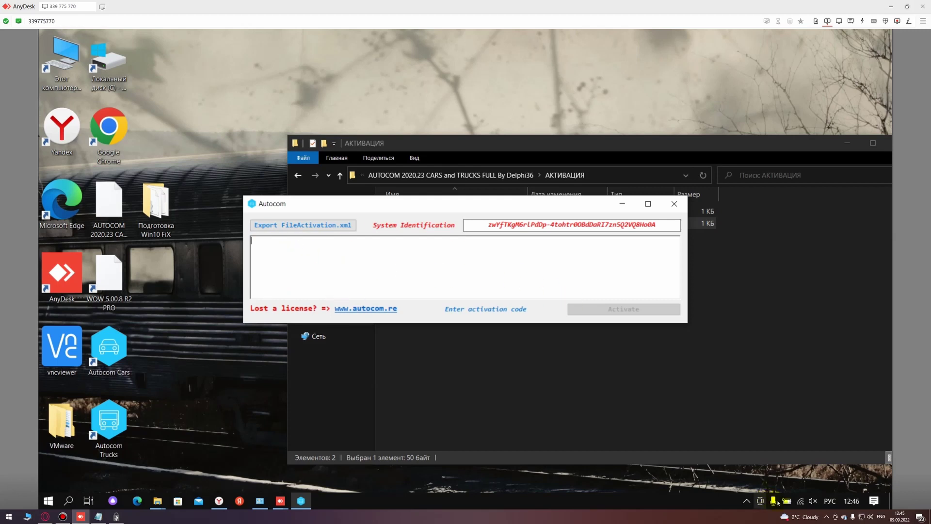
Step: With English input selected, paste the generated activation code and activate Autocom Trucks CDP+
{"action": "left_click", "coordinate": [824, 504]}
{"action": "left_click", "coordinate": [766, 379]}
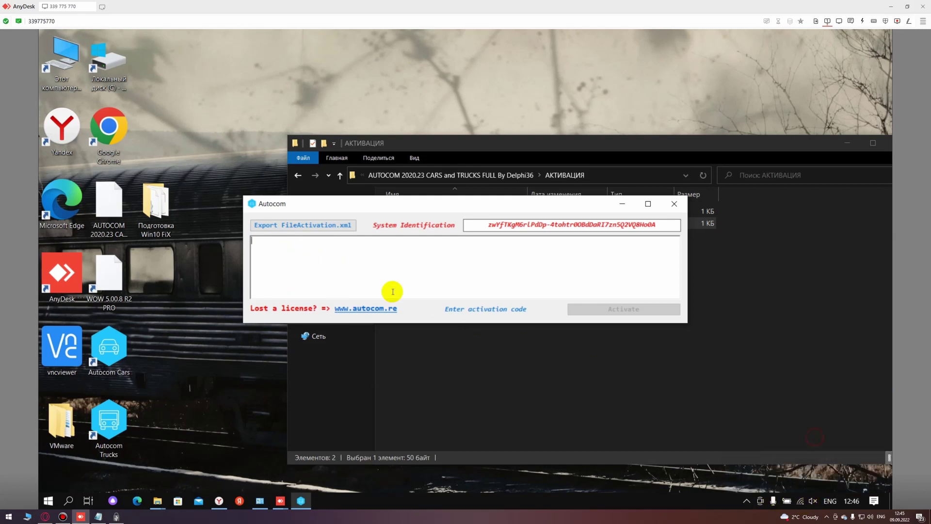
{"action": "left_click", "coordinate": [349, 266]}
{"action": "key", "text": "ctrl+v"}
{"action": "left_click", "coordinate": [613, 309]}
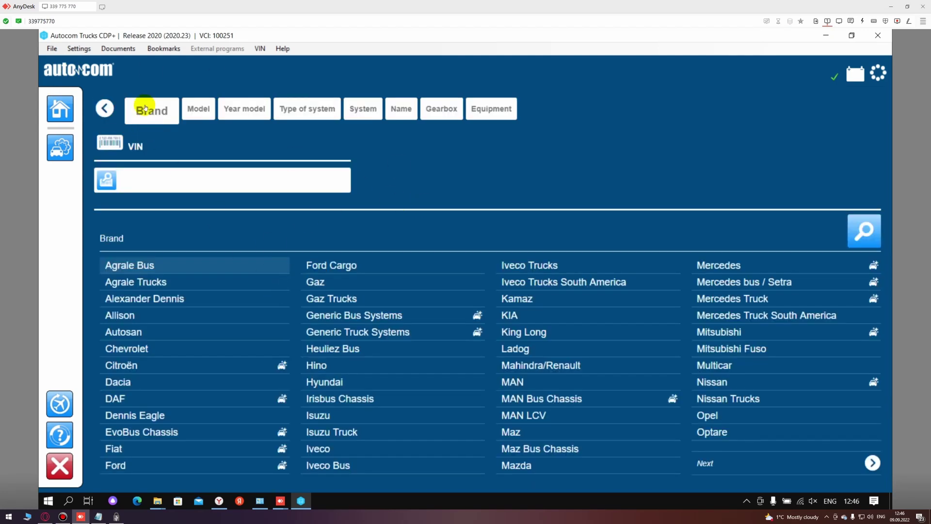
{"action": "left_click", "coordinate": [673, 348]}
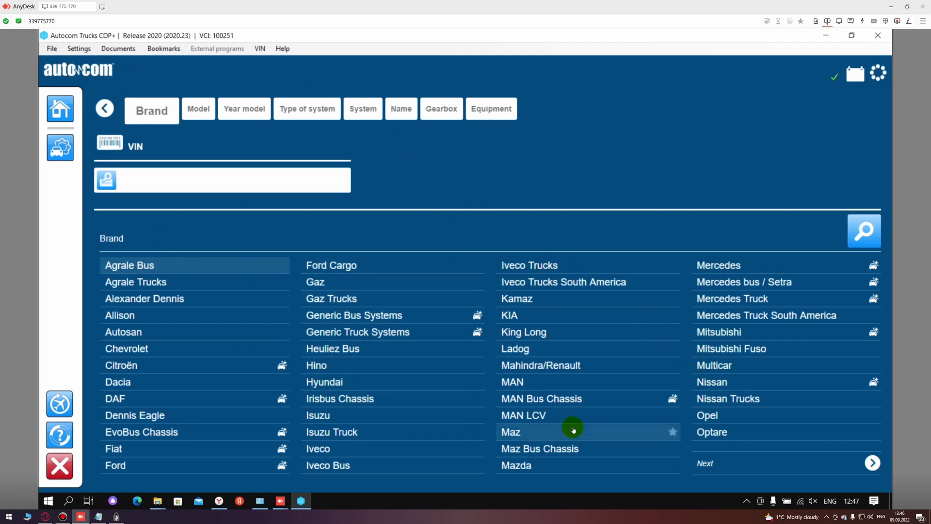
{"action": "left_click", "coordinate": [774, 459]}
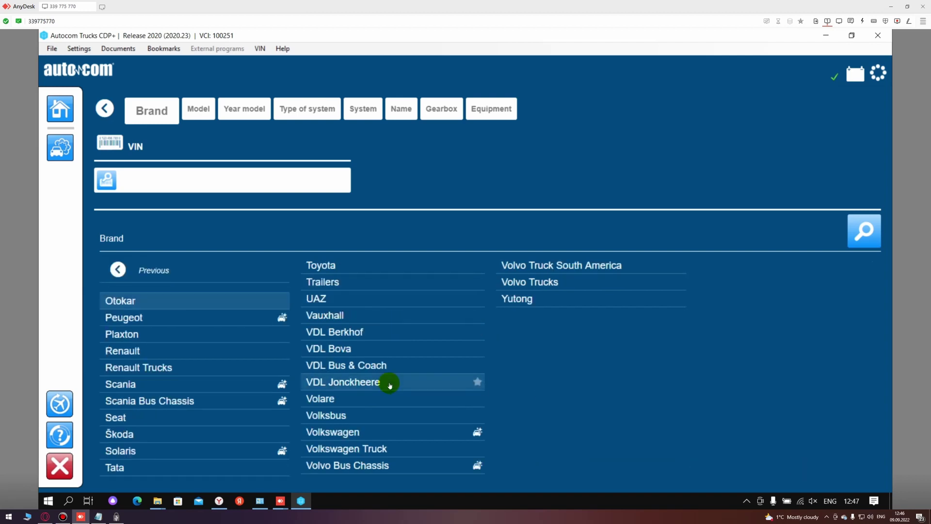
{"action": "left_click", "coordinate": [172, 276]}
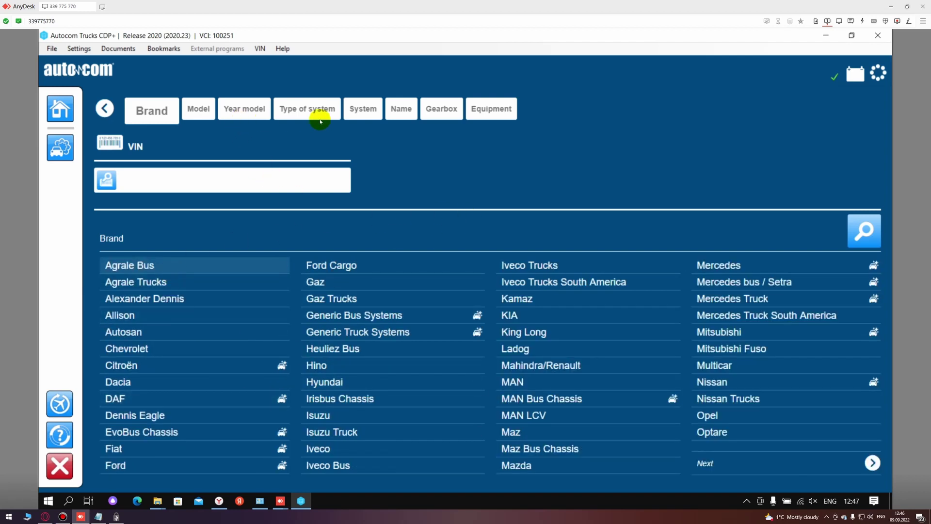
{"action": "left_click", "coordinate": [785, 466]}
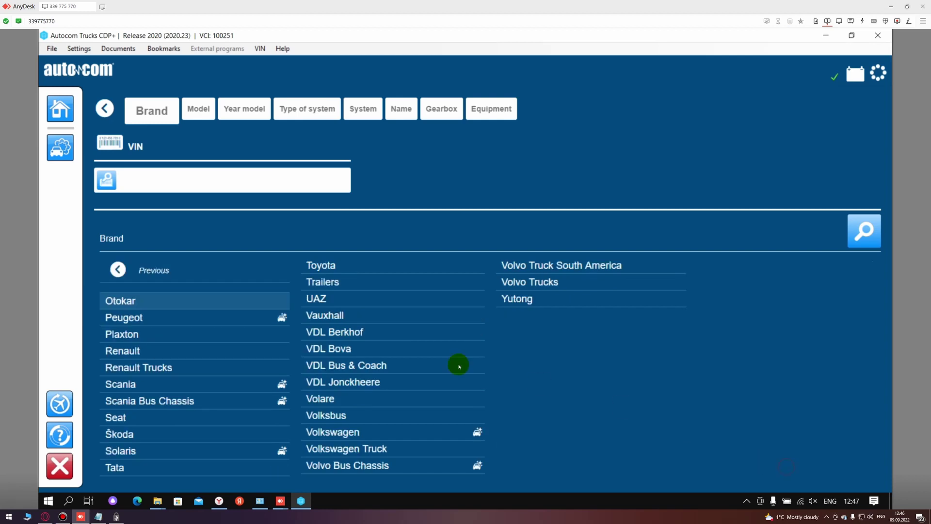
{"action": "left_click", "coordinate": [182, 270]}
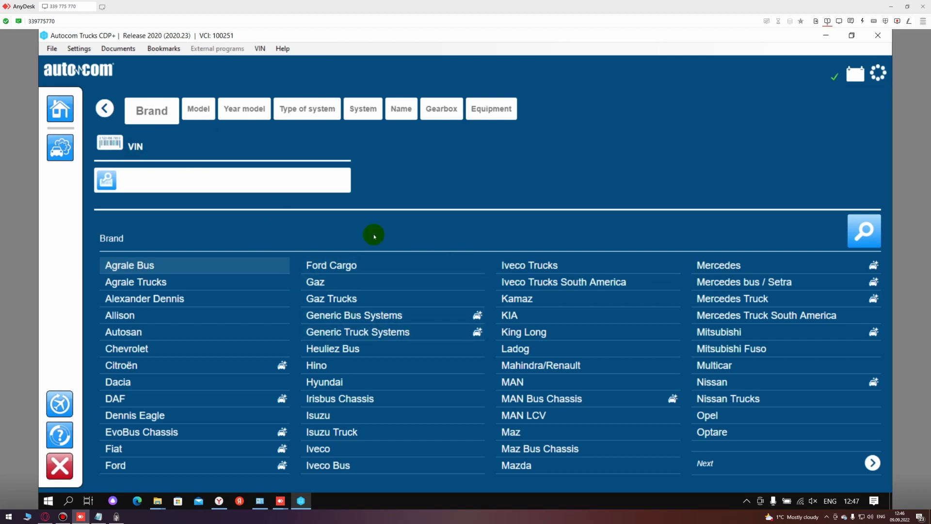
{"action": "left_click", "coordinate": [79, 48]}
{"action": "mouse_move", "coordinate": [117, 48]}
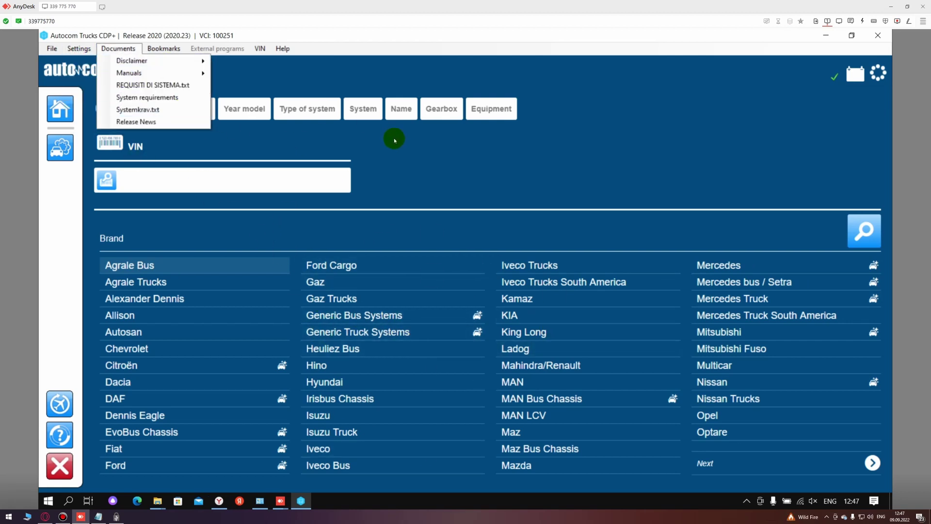
{"action": "left_click", "coordinate": [277, 56]}
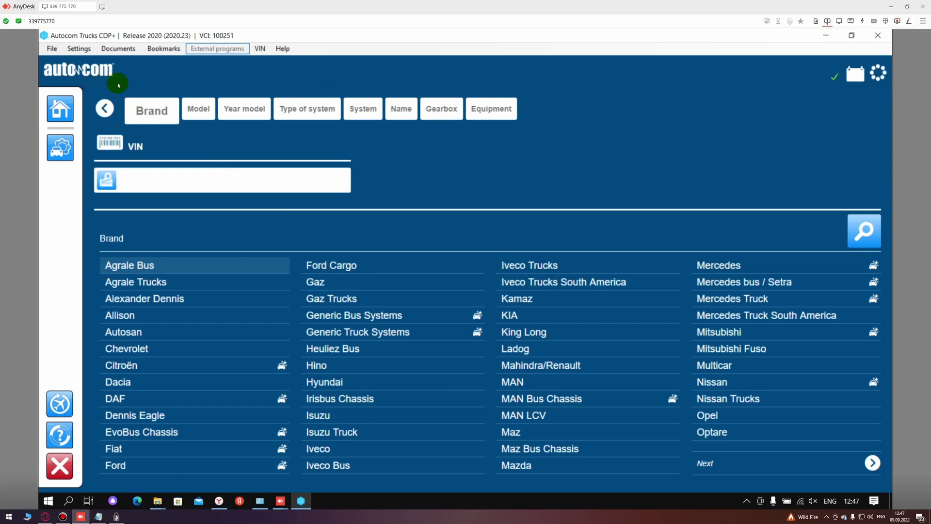
Step: Choose Russian under Settings > Language, confirm with OK, and close Autocom Trucks
{"action": "left_click", "coordinate": [89, 57]}
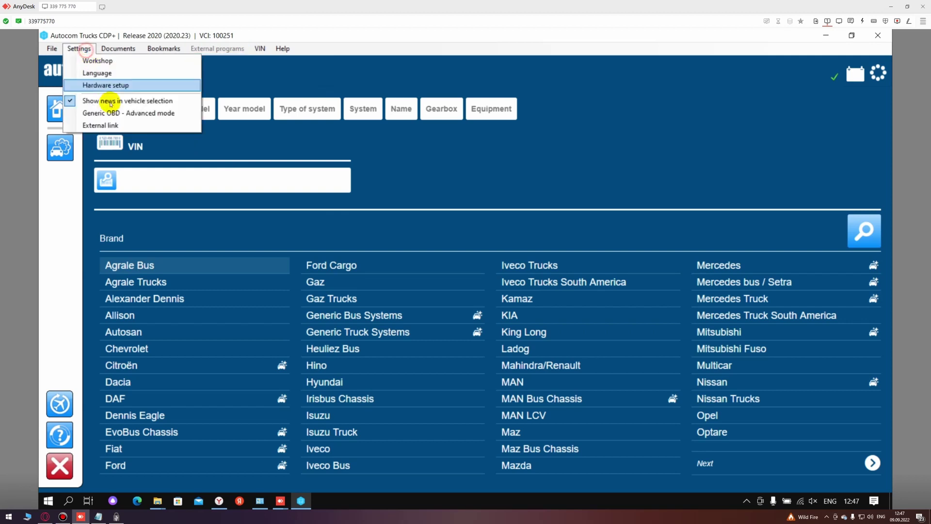
{"action": "left_click", "coordinate": [283, 155]}
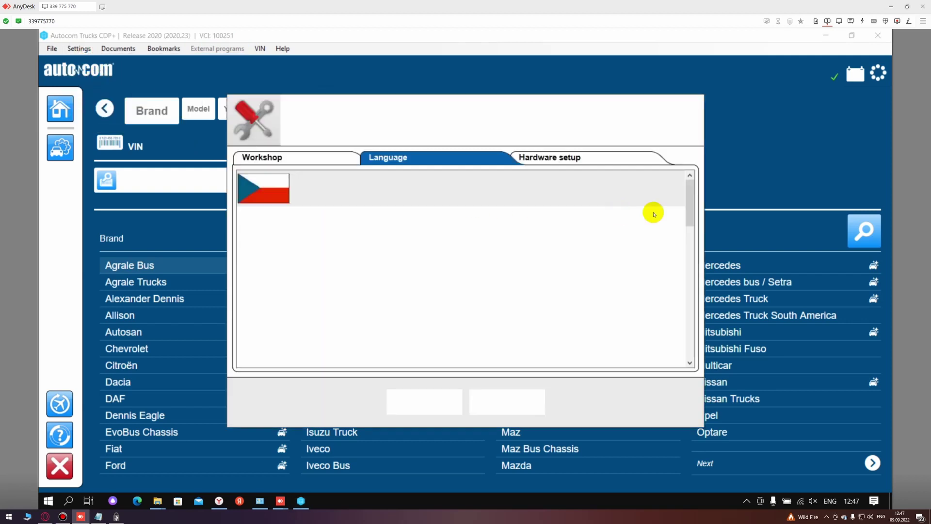
{"action": "left_click_drag", "start_coordinate": [691, 197], "coordinate": [669, 348]}
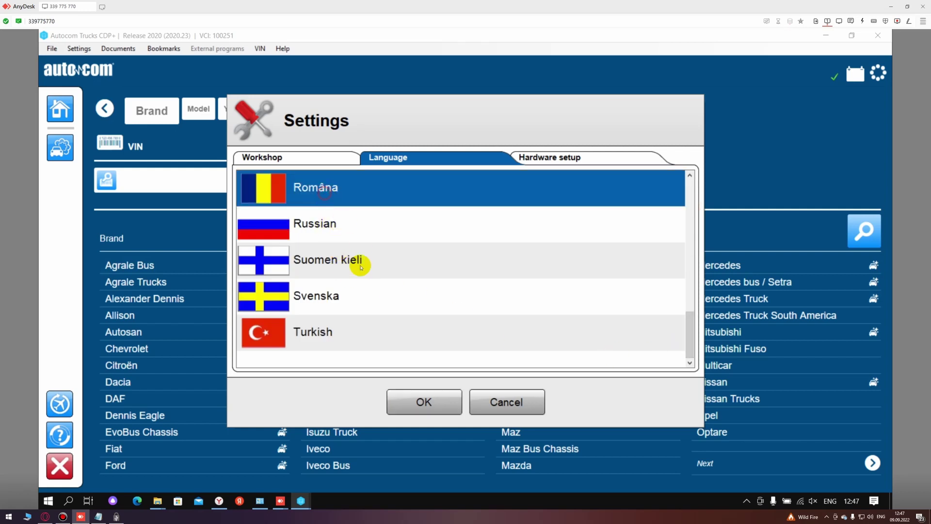
{"action": "left_click", "coordinate": [325, 225]}
{"action": "left_click", "coordinate": [431, 399]}
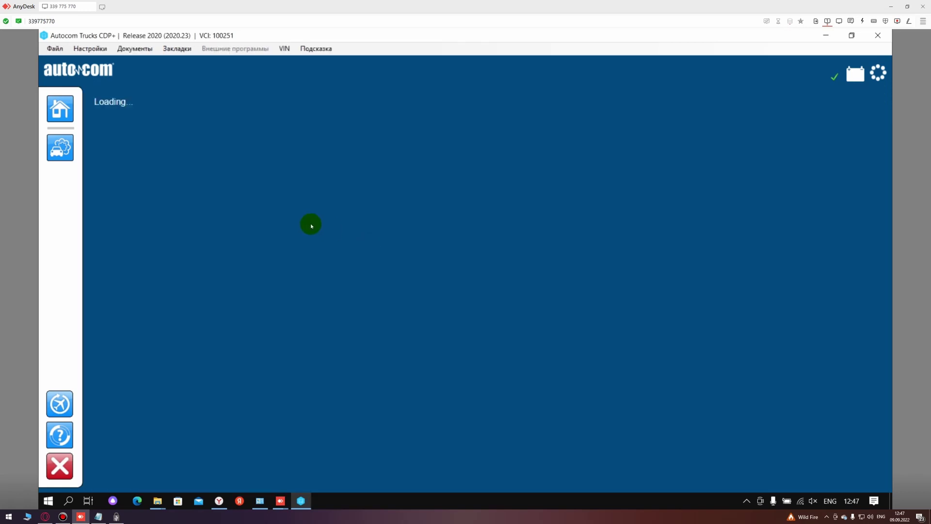
{"action": "left_click", "coordinate": [877, 37]}
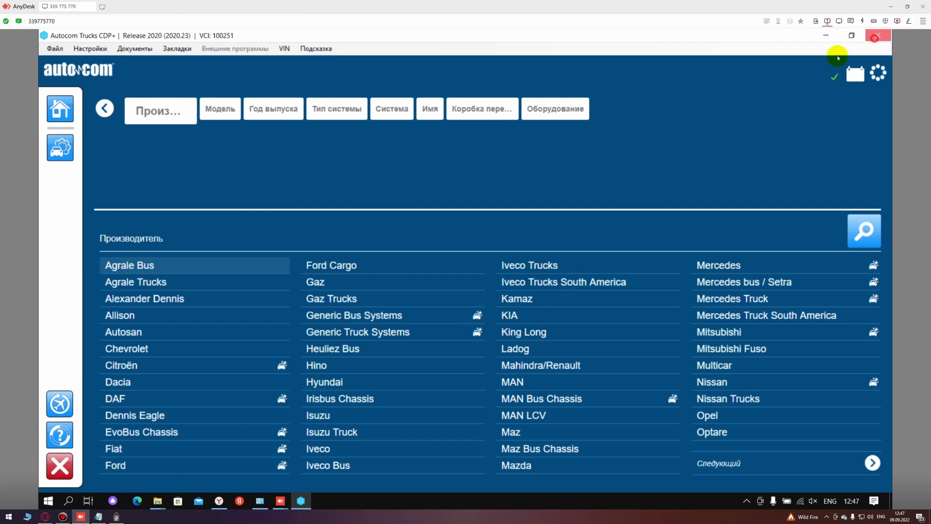
Step: Confirm exiting Autocom and go up to the main AUTOCOM distribution folder
{"action": "left_click", "coordinate": [422, 283]}
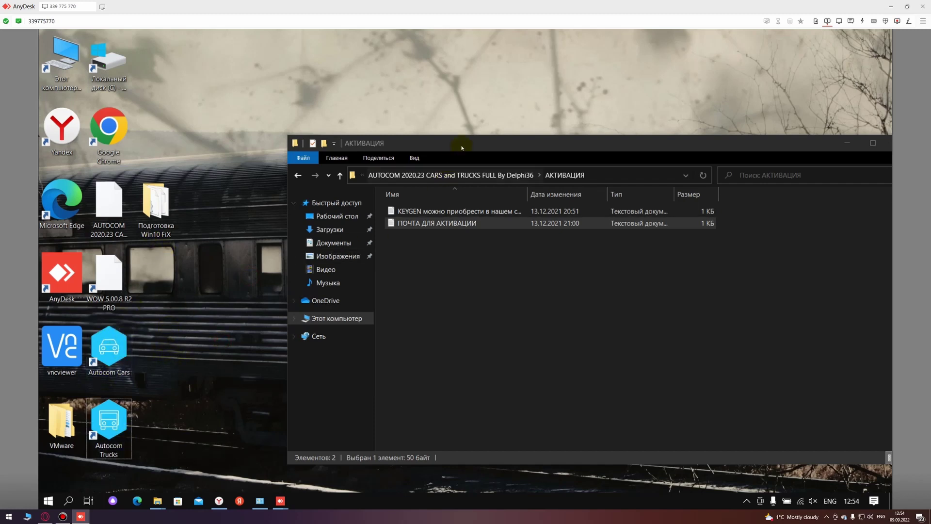
{"action": "left_click_drag", "start_coordinate": [461, 145], "coordinate": [362, 142]}
{"action": "left_click", "coordinate": [335, 171]}
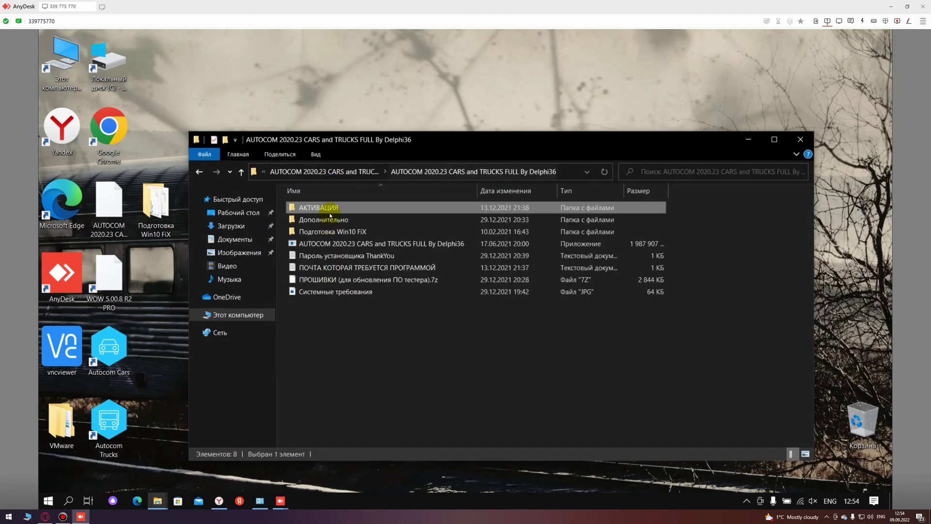
Step: Extract the ПРОШИВКИ (для обновления ПО тестера).7z archive here with 7-Zip, entering the archive password
{"action": "left_click", "coordinate": [322, 283]}
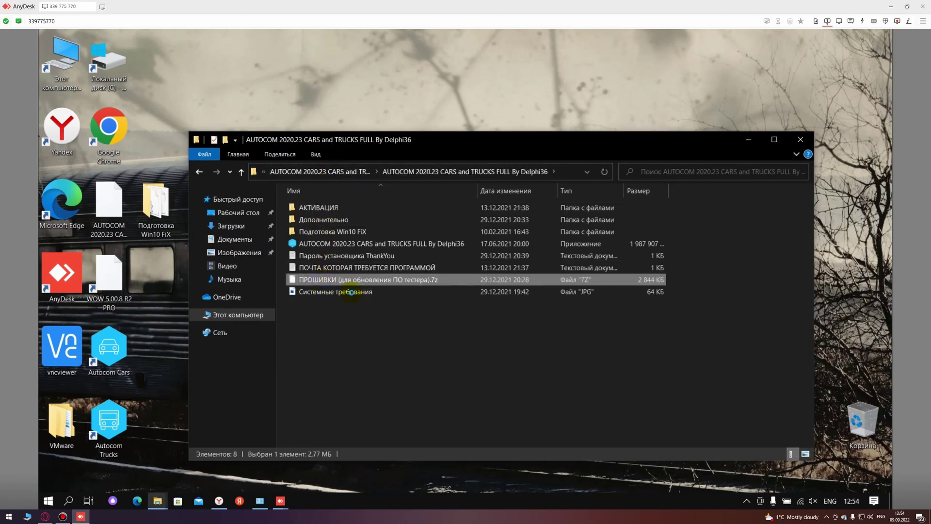
{"action": "right_click", "coordinate": [321, 280]}
{"action": "mouse_move", "coordinate": [459, 331]}
{"action": "left_click", "coordinate": [533, 350]}
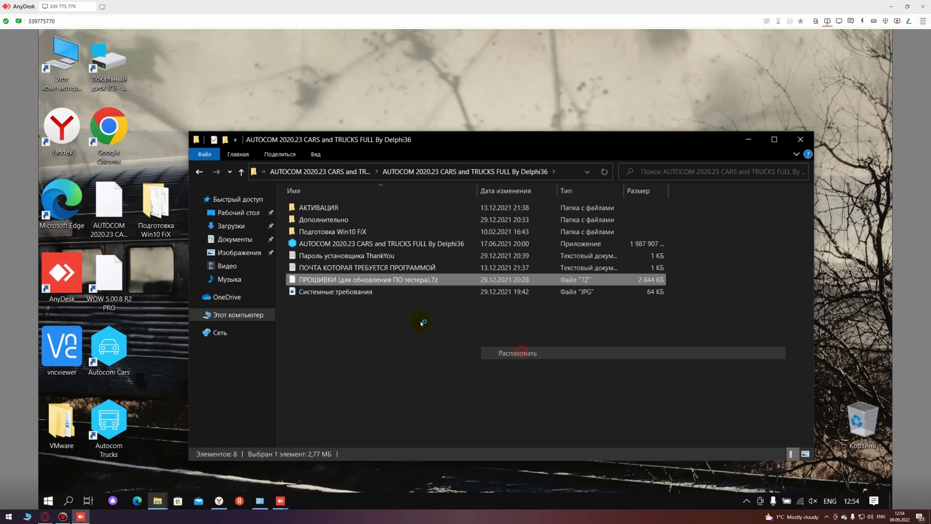
{"action": "left_click", "coordinate": [410, 253]}
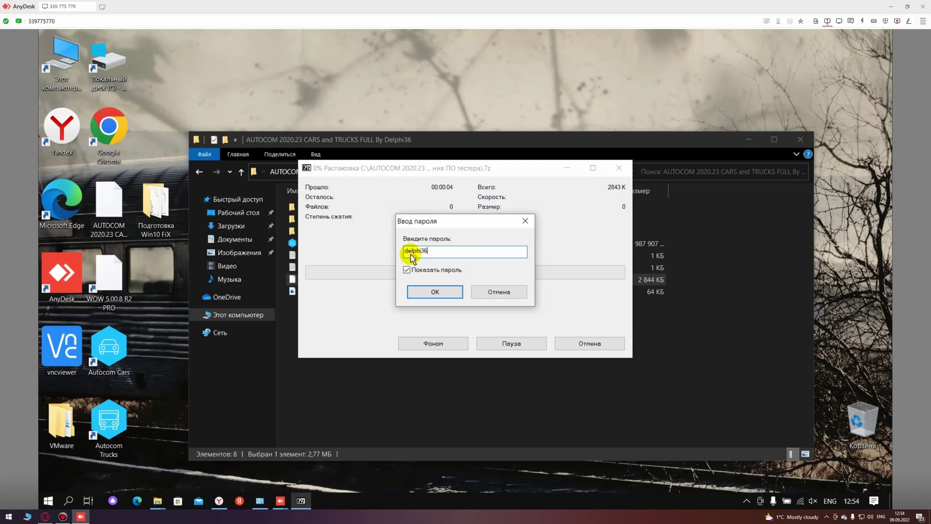
{"action": "key", "text": "Return"}
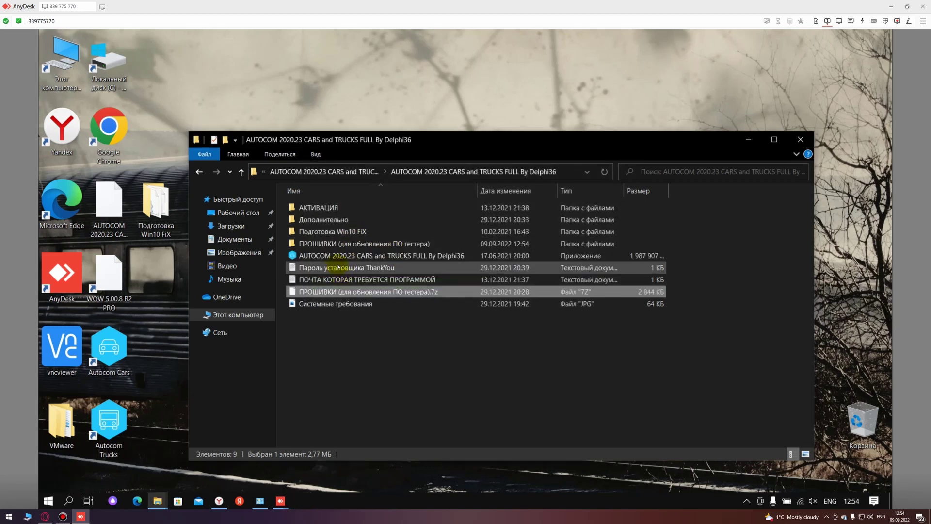
Step: Copy all twelve files from ПРОШИВКИ\ПРОШИВКИ\Firmware 3201
{"action": "double_click", "coordinate": [317, 243]}
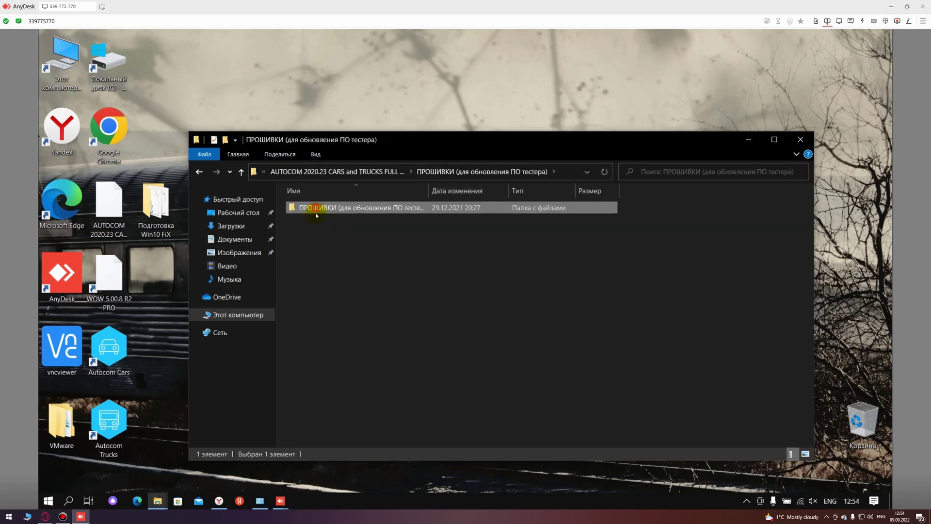
{"action": "double_click", "coordinate": [315, 207]}
{"action": "double_click", "coordinate": [315, 232]}
{"action": "left_click_drag", "start_coordinate": [487, 405], "coordinate": [351, 204]}
{"action": "right_click", "coordinate": [338, 262]}
{"action": "left_click", "coordinate": [367, 353]}
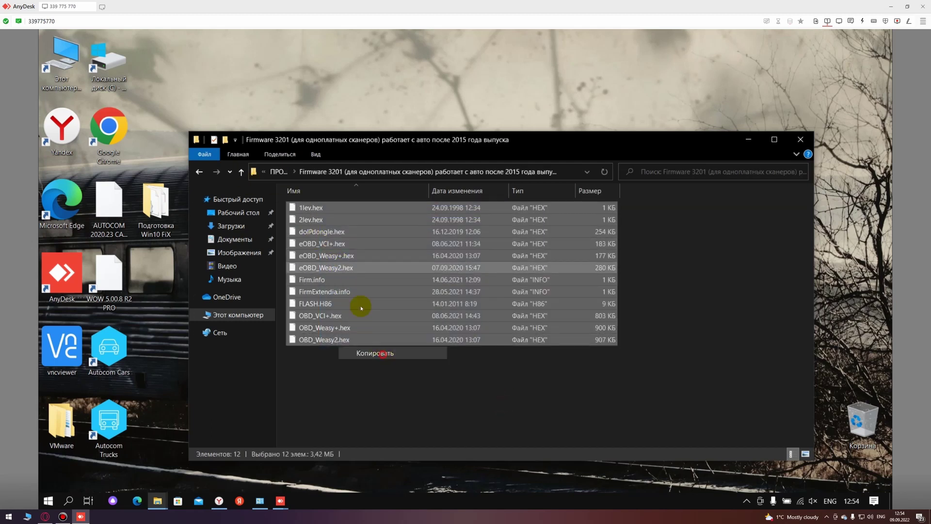
Step: Replace the eight old files in C:\Autocom\Firmware with the twelve copied firmware files
{"action": "left_click", "coordinate": [279, 171]}
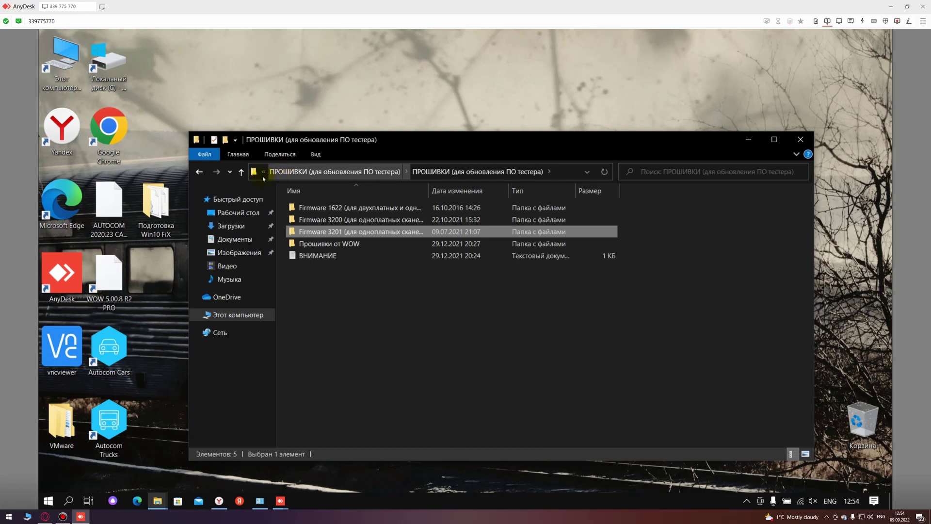
{"action": "left_click", "coordinate": [267, 172]}
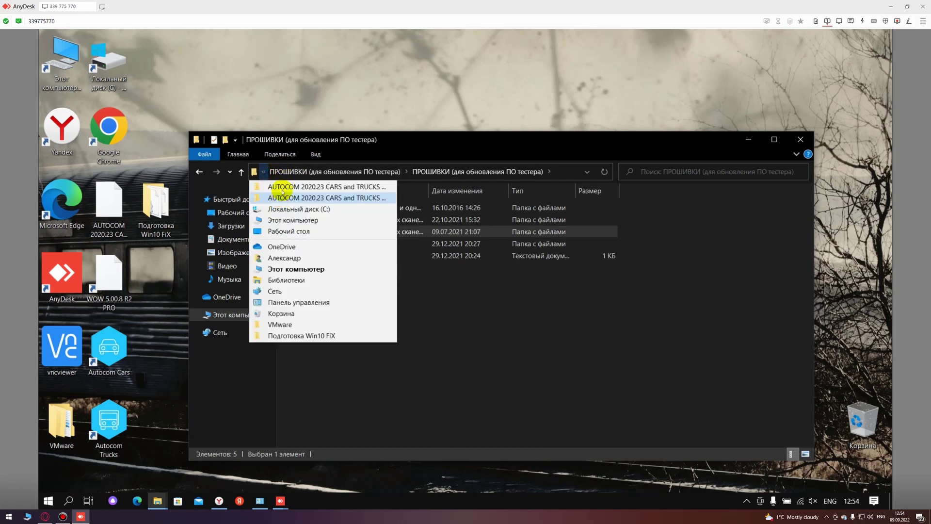
{"action": "left_click", "coordinate": [302, 211]}
{"action": "double_click", "coordinate": [312, 208]}
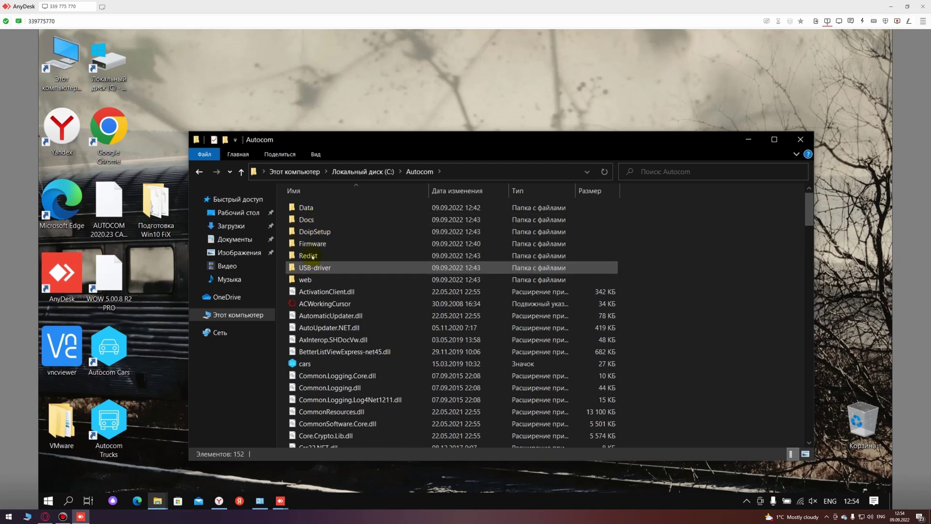
{"action": "double_click", "coordinate": [312, 243]}
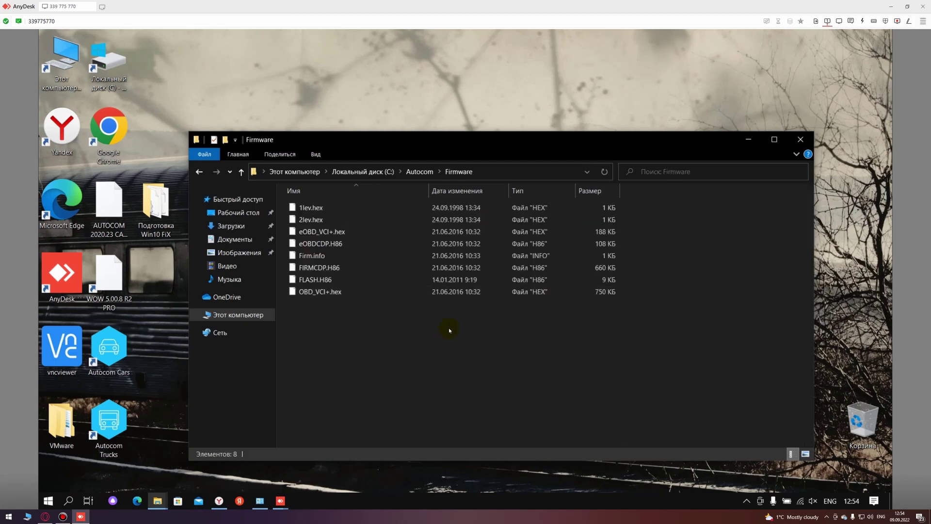
{"action": "left_click_drag", "start_coordinate": [474, 331], "coordinate": [290, 216]}
{"action": "key", "text": "Delete"}
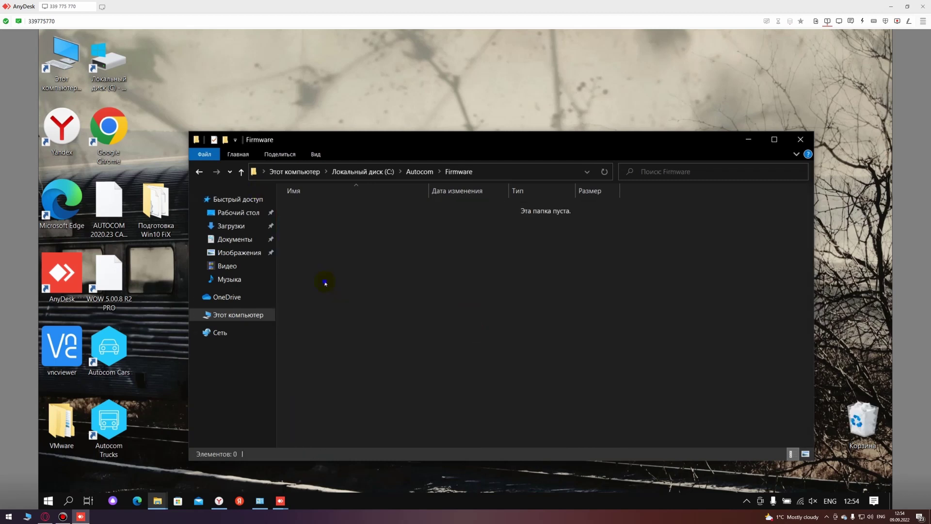
{"action": "right_click", "coordinate": [326, 281]}
{"action": "left_click", "coordinate": [357, 377]}
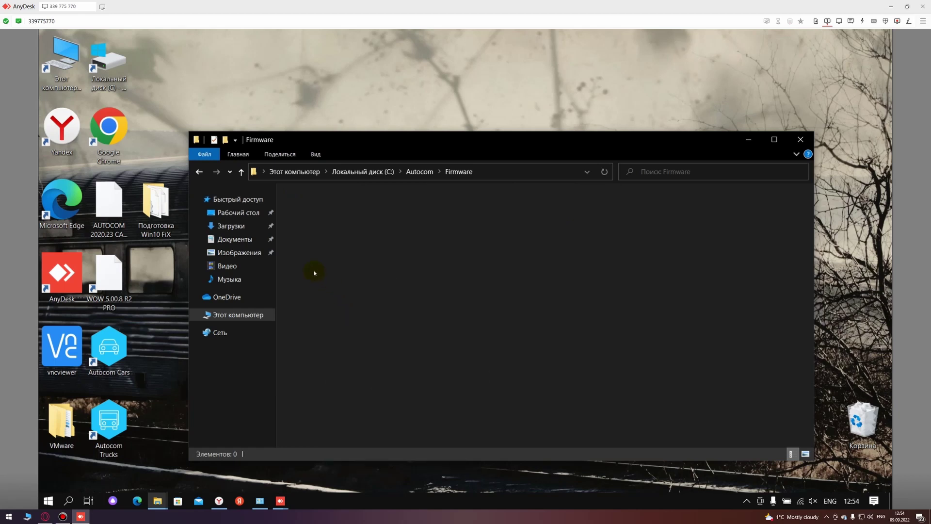
Step: Run Autocom Trucks as administrator from its shortcut
{"action": "right_click", "coordinate": [113, 347]}
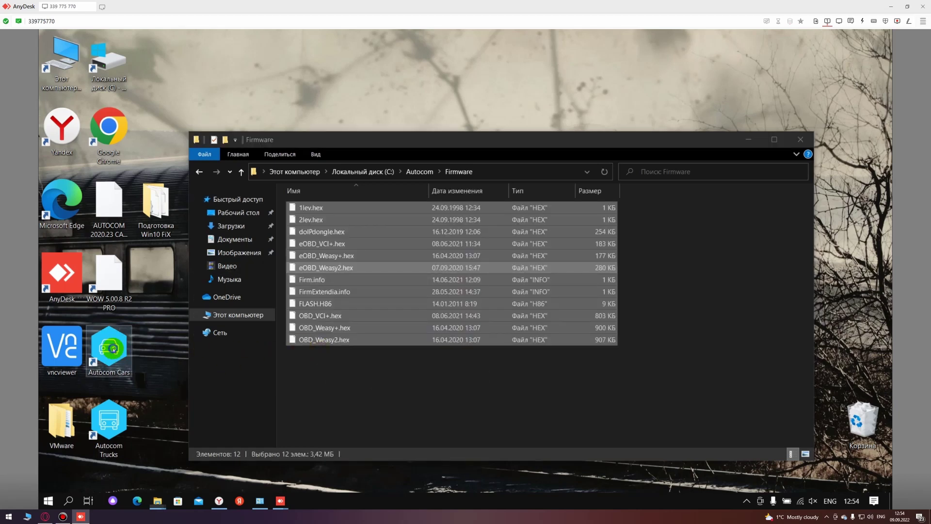
{"action": "left_click", "coordinate": [137, 436]}
{"action": "right_click", "coordinate": [98, 436]}
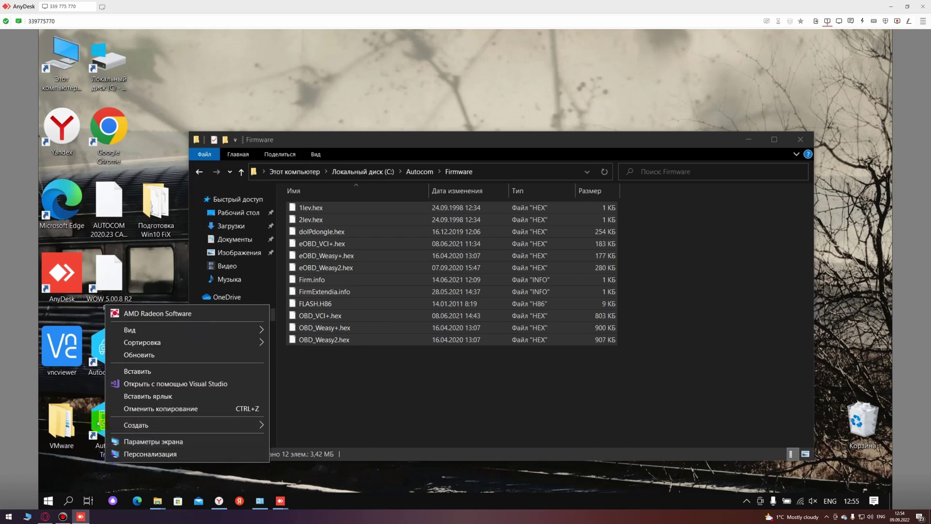
{"action": "right_click", "coordinate": [95, 420]}
{"action": "left_click", "coordinate": [164, 206]}
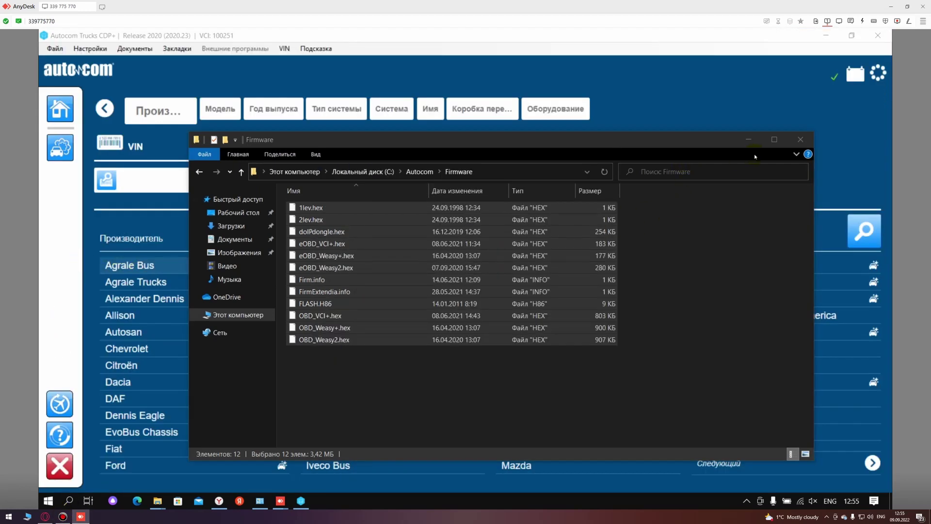
Step: In Настройки > Установки оборудования, connect the CDP+ over USB/BT on COM3 and test it
{"action": "left_click", "coordinate": [745, 140]}
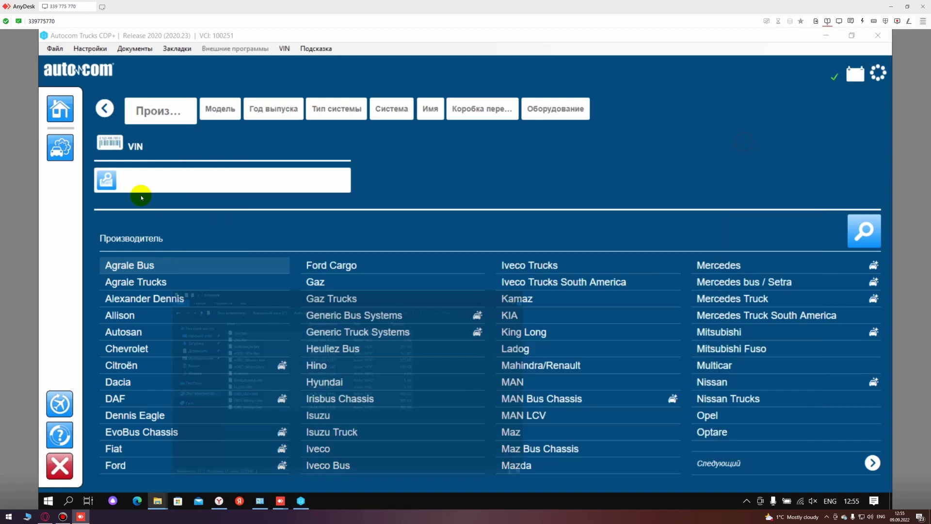
{"action": "left_click", "coordinate": [90, 49]}
{"action": "left_click", "coordinate": [106, 85]}
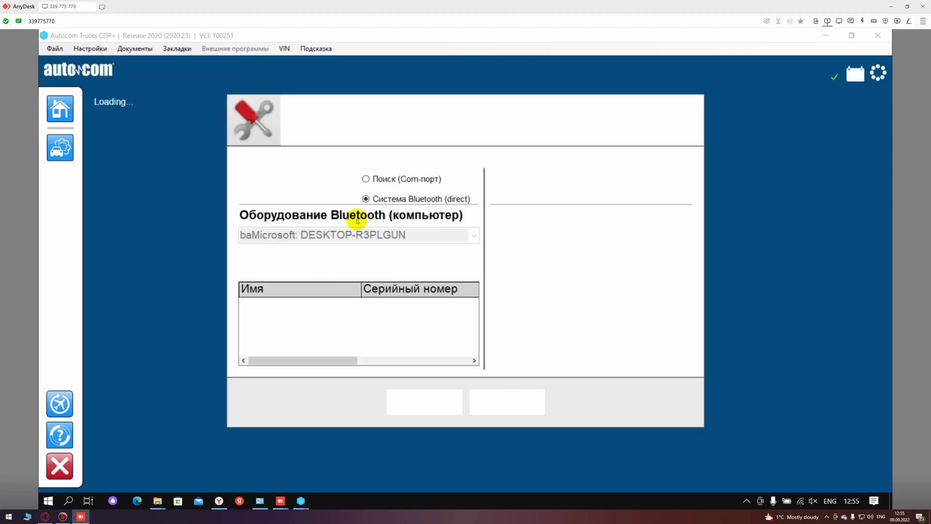
{"action": "left_click", "coordinate": [366, 190]}
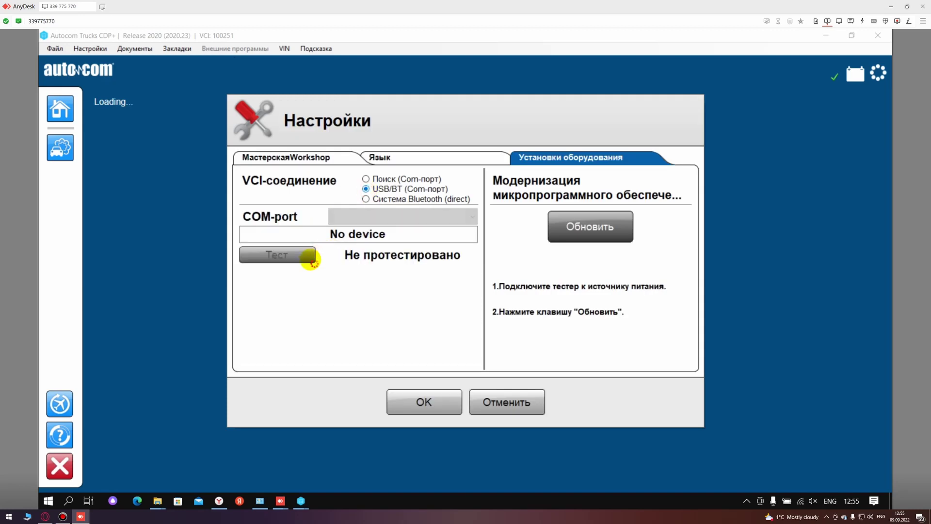
{"action": "left_click", "coordinate": [366, 217]}
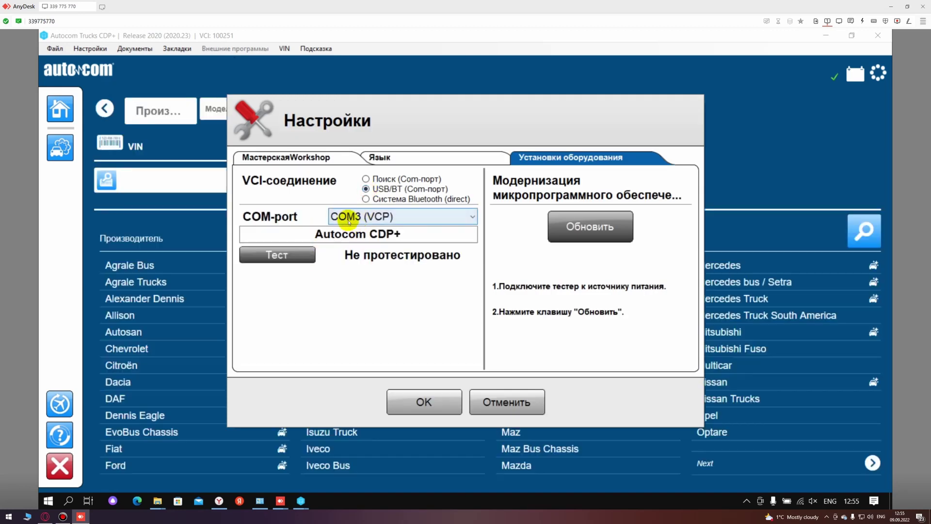
{"action": "left_click", "coordinate": [277, 256]}
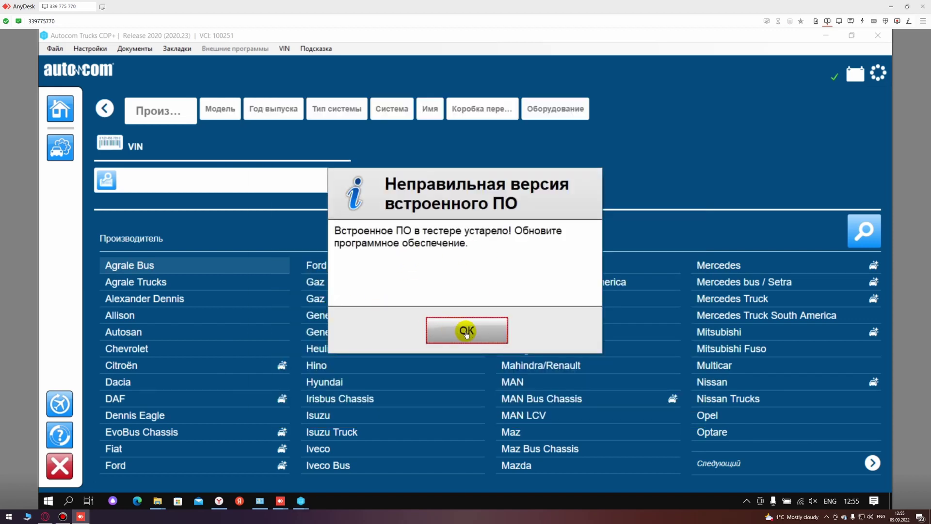
Step: Update the interface firmware from 1622 to 3201, re-test it, and confirm with OK
{"action": "left_click", "coordinate": [466, 332]}
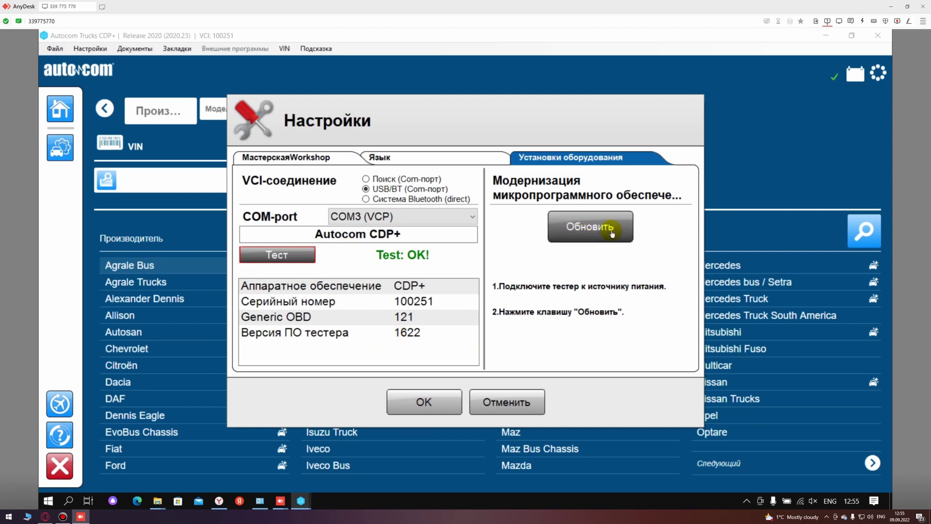
{"action": "left_click", "coordinate": [588, 231]}
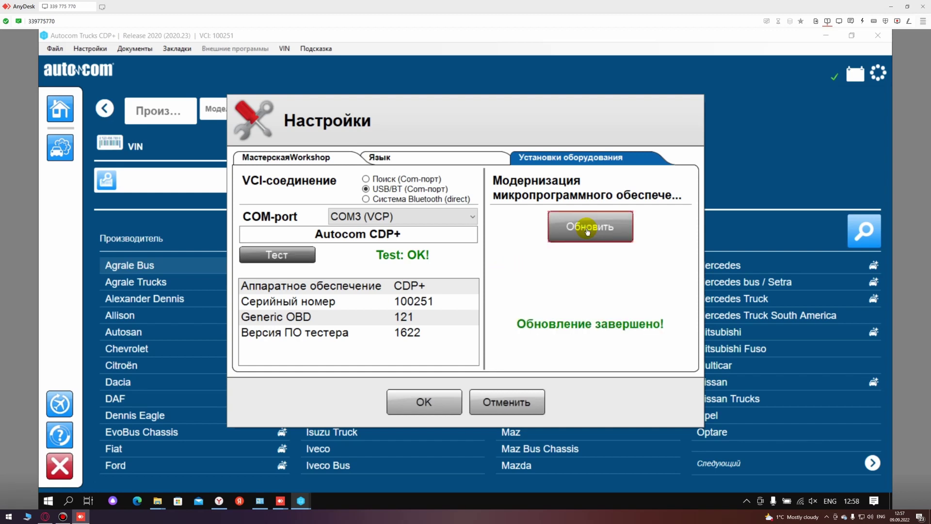
{"action": "left_click", "coordinate": [299, 255]}
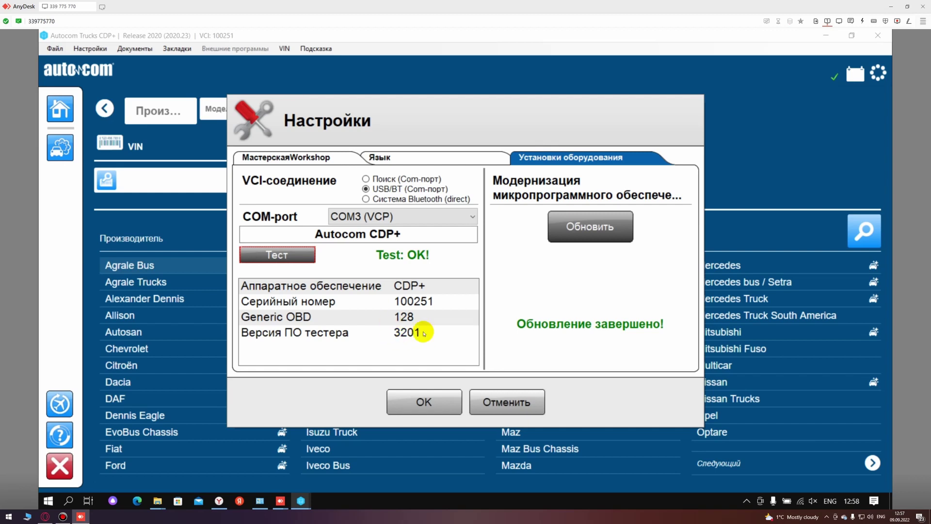
{"action": "left_click", "coordinate": [415, 403]}
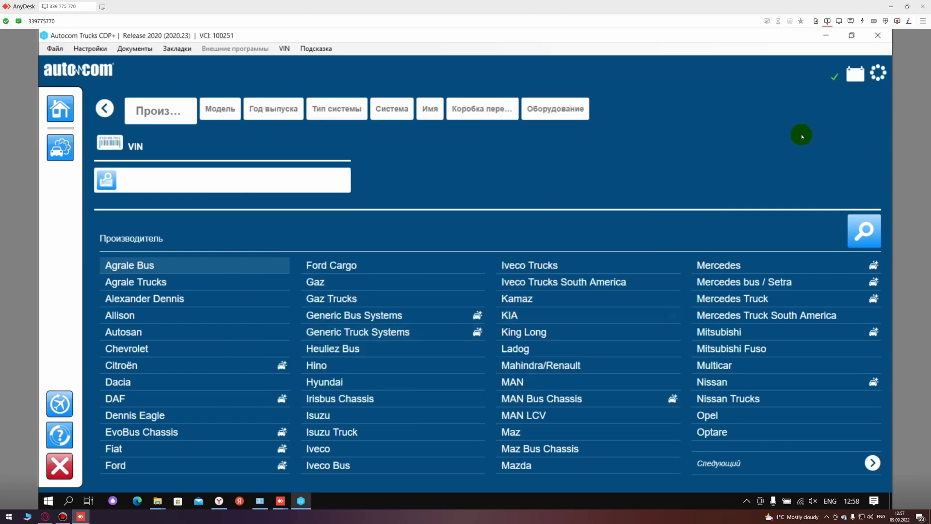
Step: Exit Autocom Trucks, answering Да to the Выход? prompt
{"action": "left_click", "coordinate": [878, 35]}
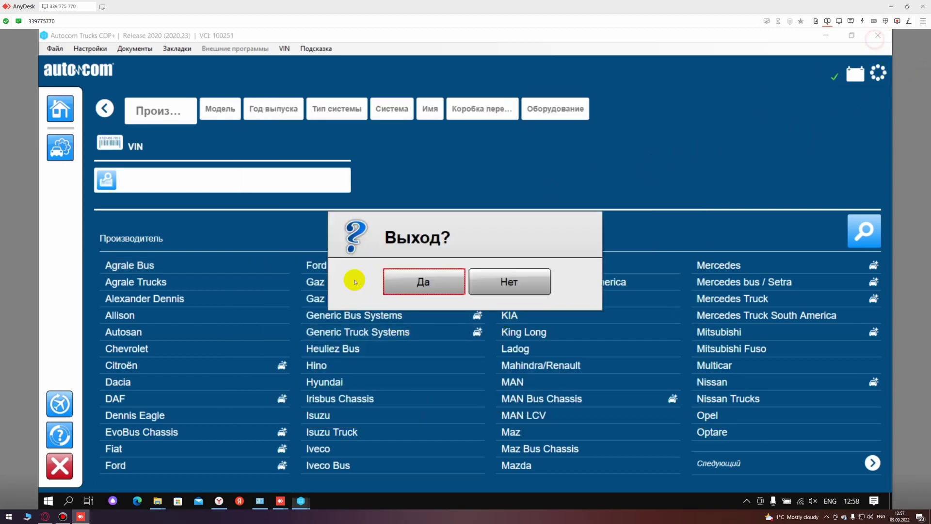
{"action": "left_click", "coordinate": [420, 279]}
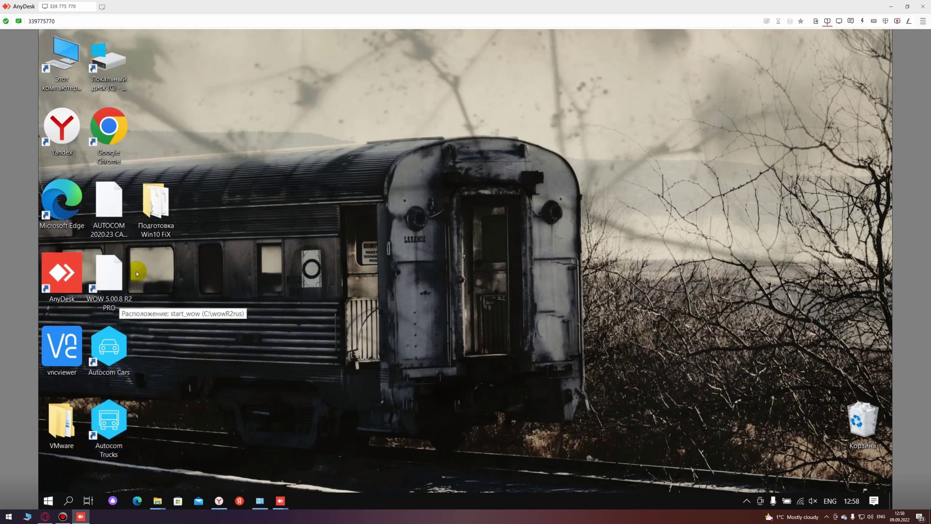
{"action": "left_click", "coordinate": [230, 310]}
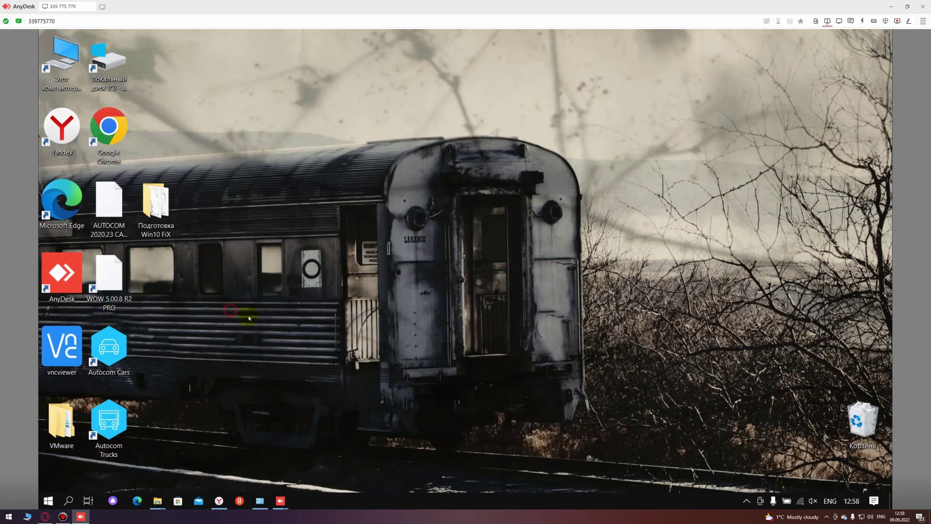
{"action": "left_click", "coordinate": [323, 357]}
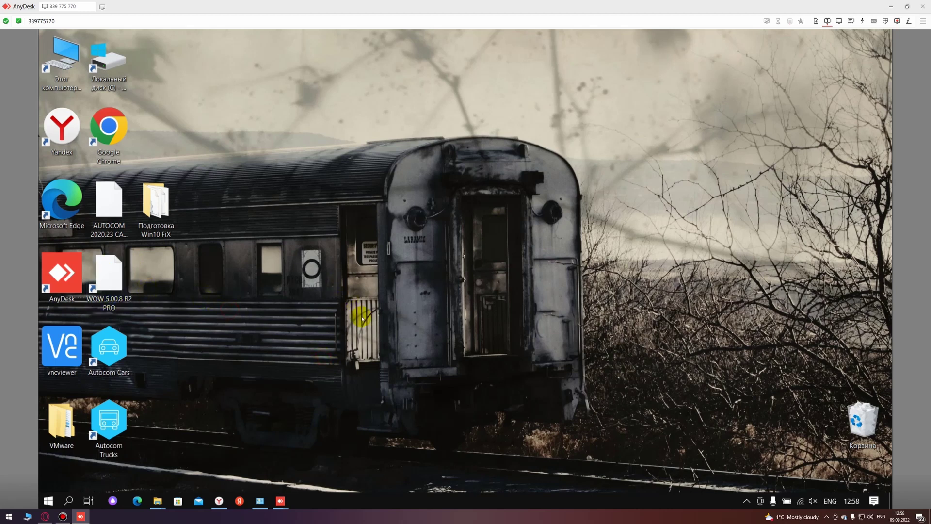